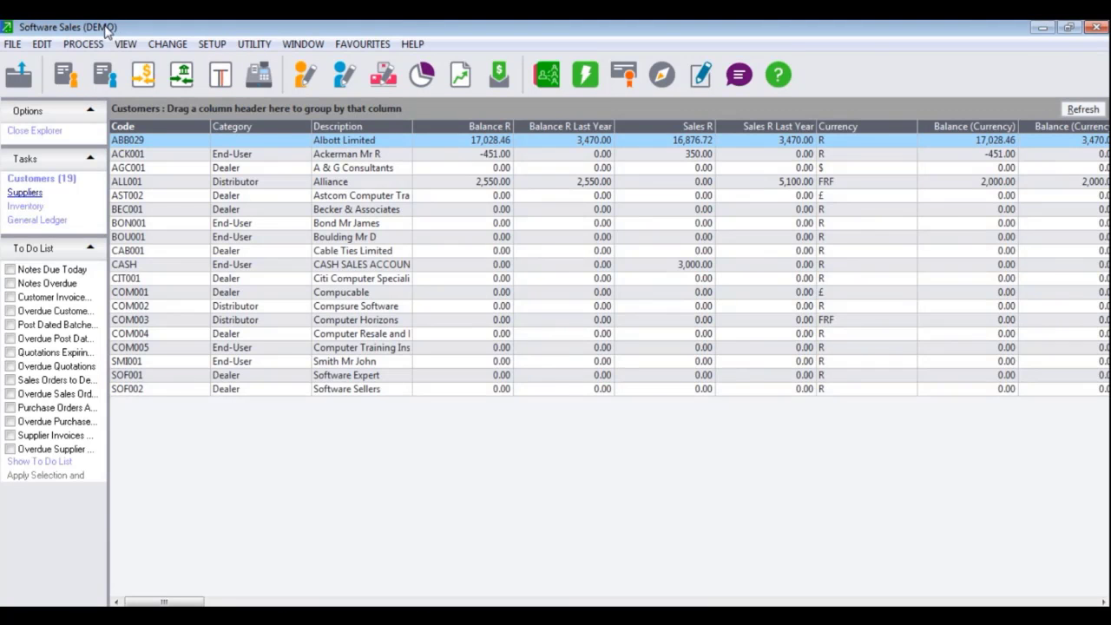
# Show the Open Batches overview from the View menu without copying unassigned batches to the current user
pyautogui.click(130, 45)
pyautogui.moveTo(173, 279)
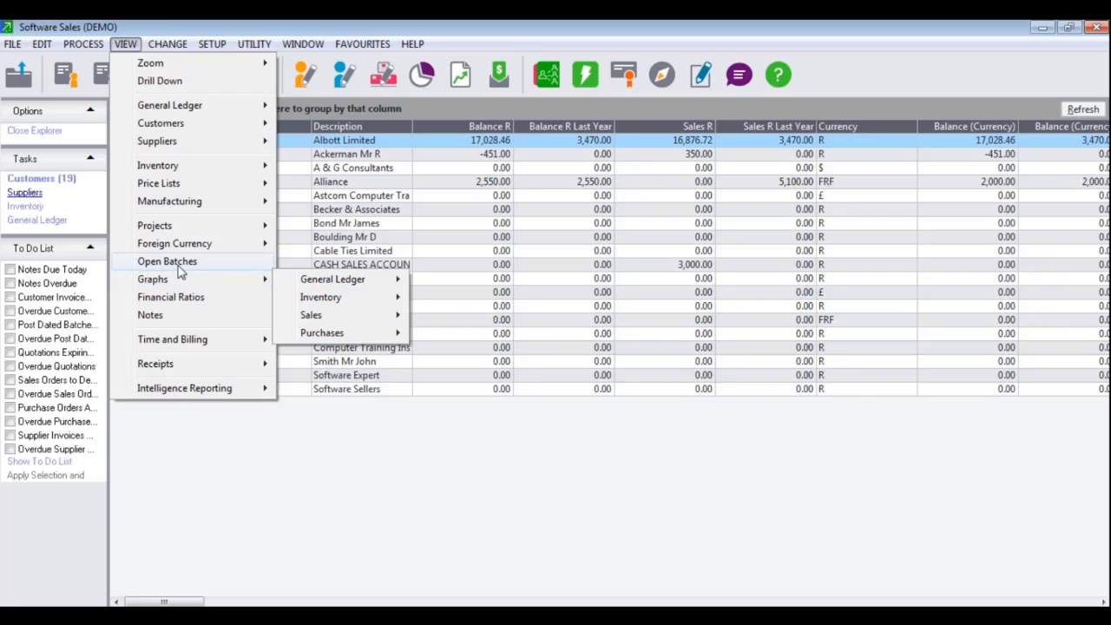
pyautogui.click(434, 286)
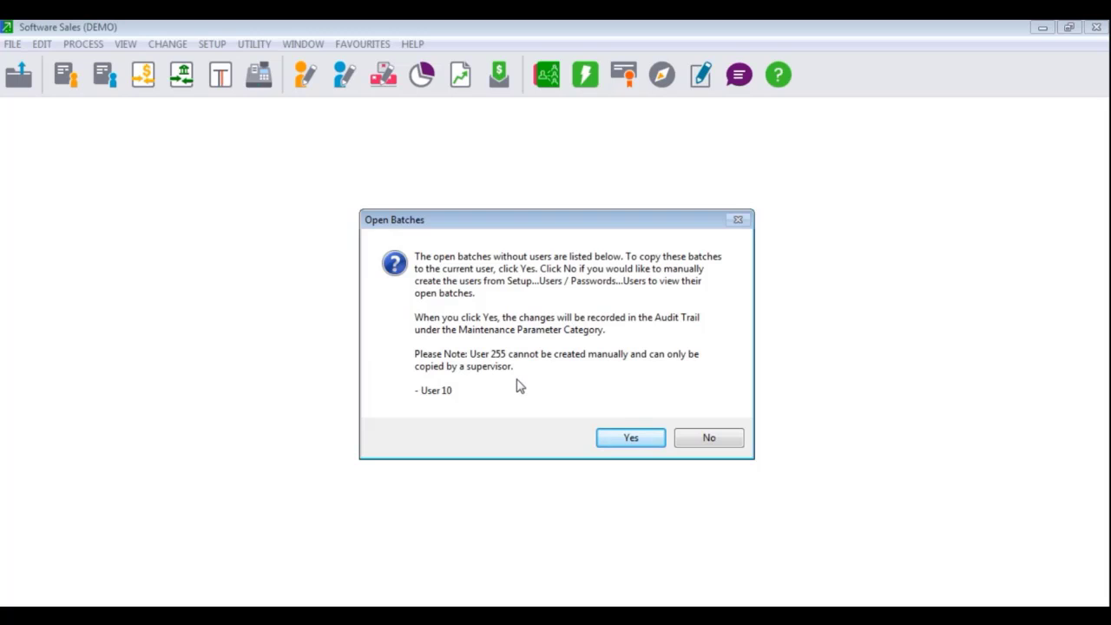
pyautogui.click(721, 439)
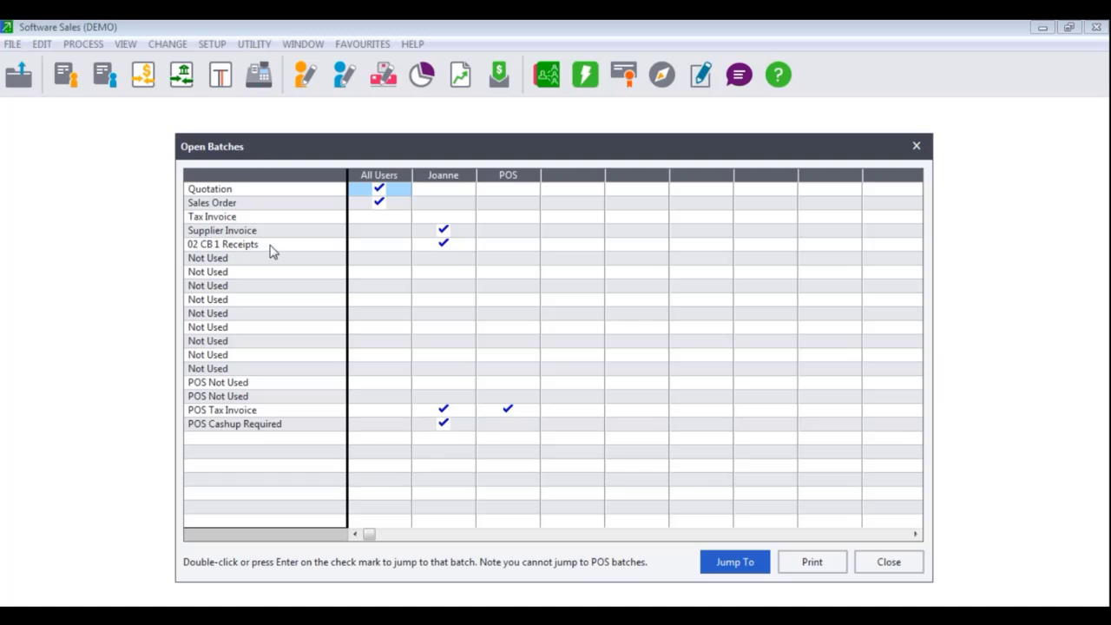
# Jump to the 02 CB 1 Receipts batch in Process Cash Books without deleting anything
pyautogui.press('Down')
pyautogui.press('Down')
pyautogui.press('Down')
pyautogui.press('Down')
pyautogui.press('Right')
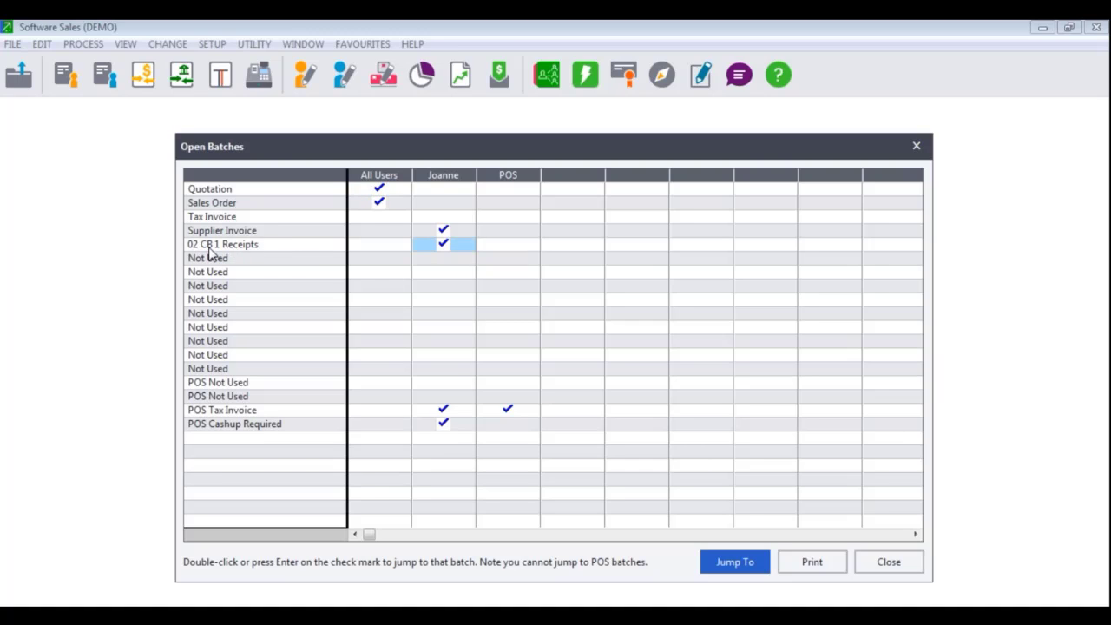
pyautogui.click(735, 562)
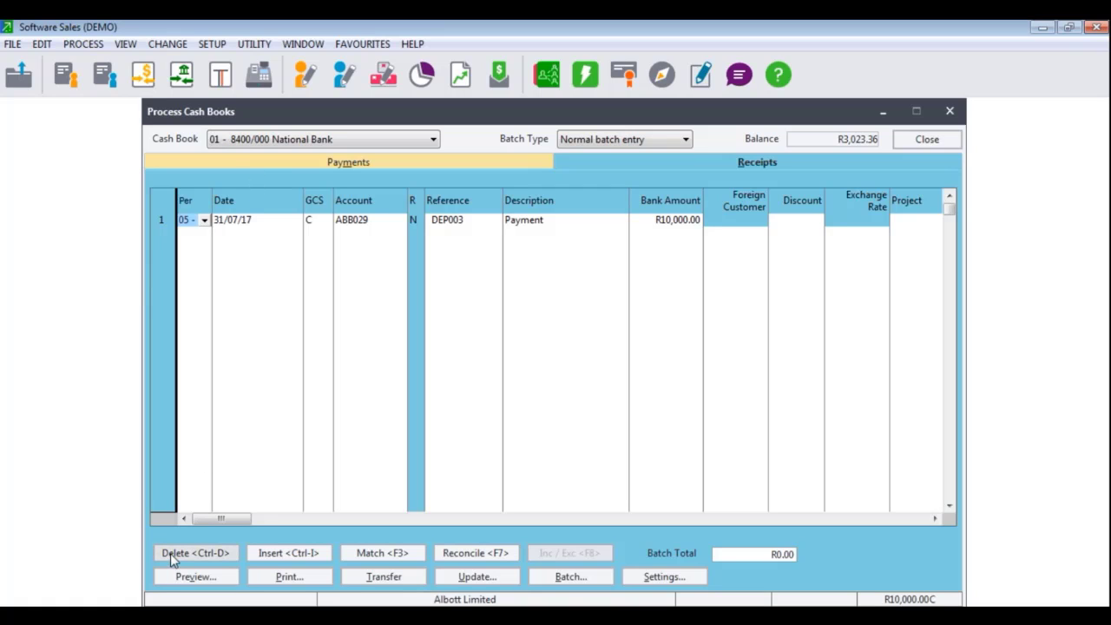
pyautogui.click(556, 573)
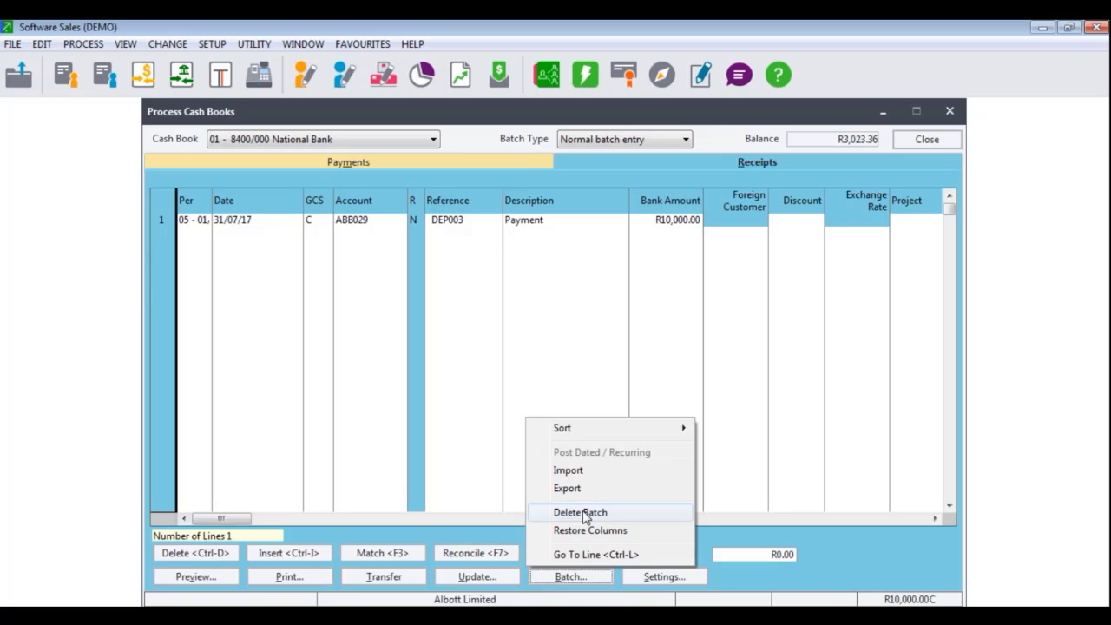
pyautogui.click(890, 550)
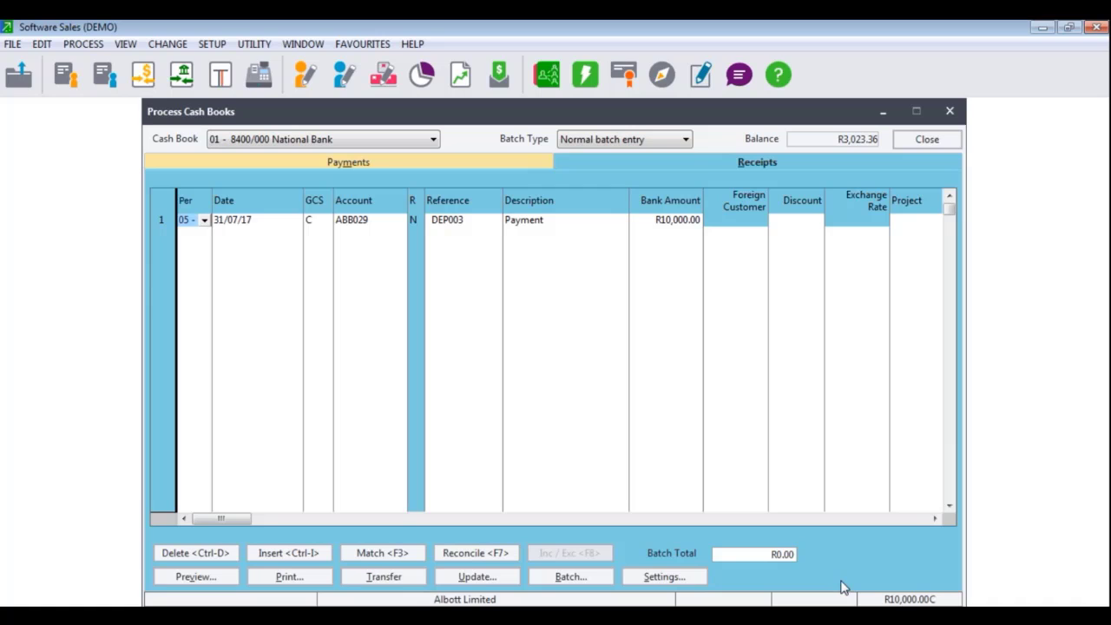
# Update the R10,000.00 receipts batch, raising the National Bank balance to R13,023.36, and close the window
pyautogui.click(467, 582)
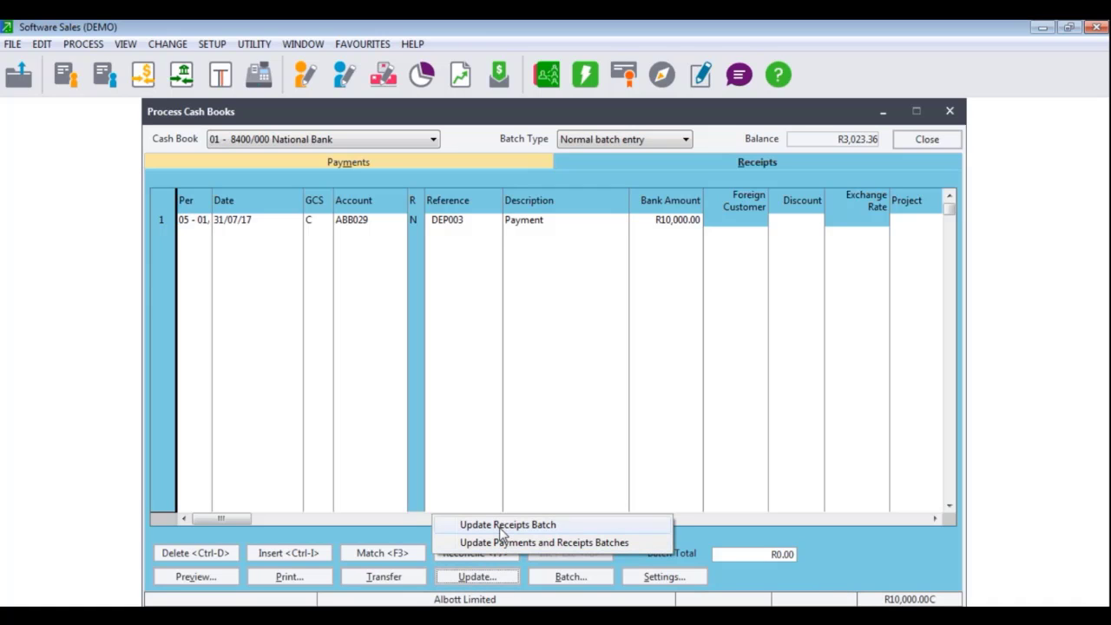
pyautogui.click(503, 525)
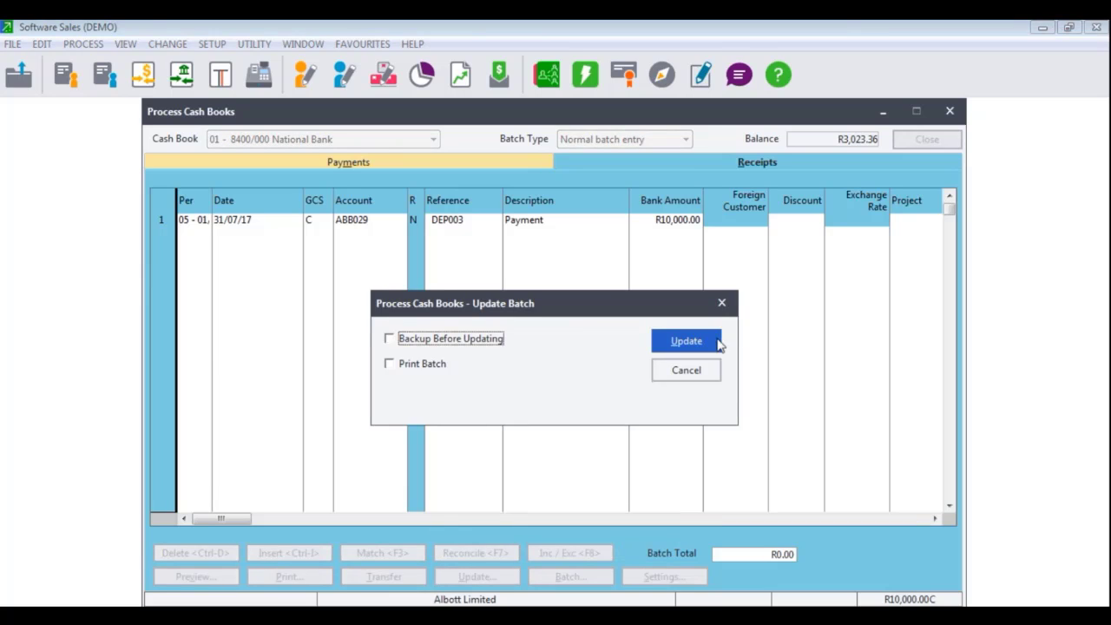
pyautogui.click(684, 347)
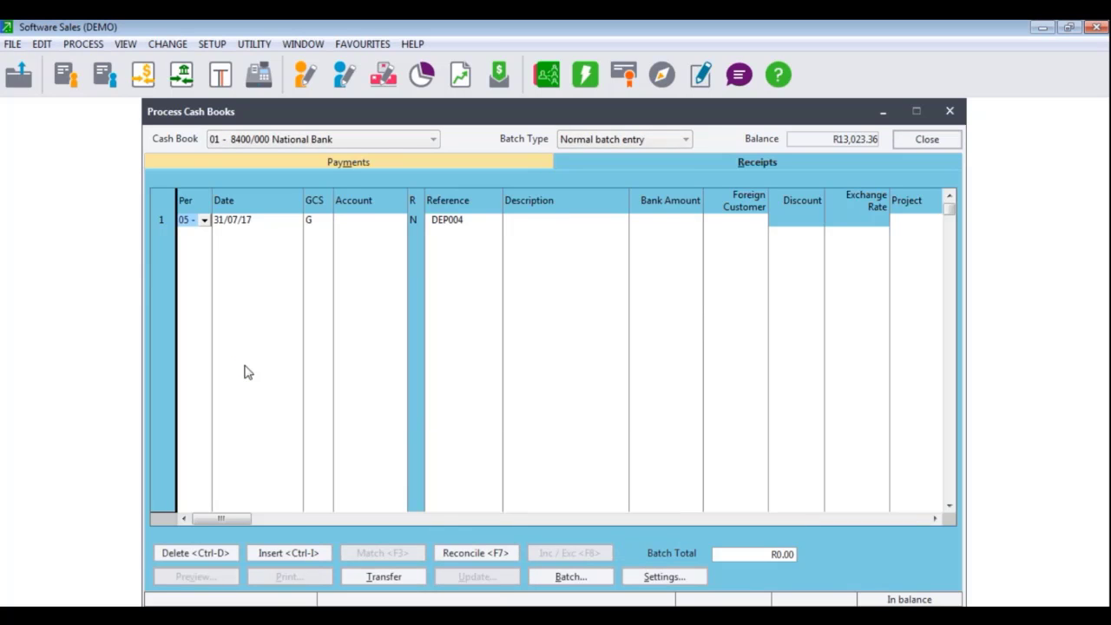
pyautogui.click(911, 141)
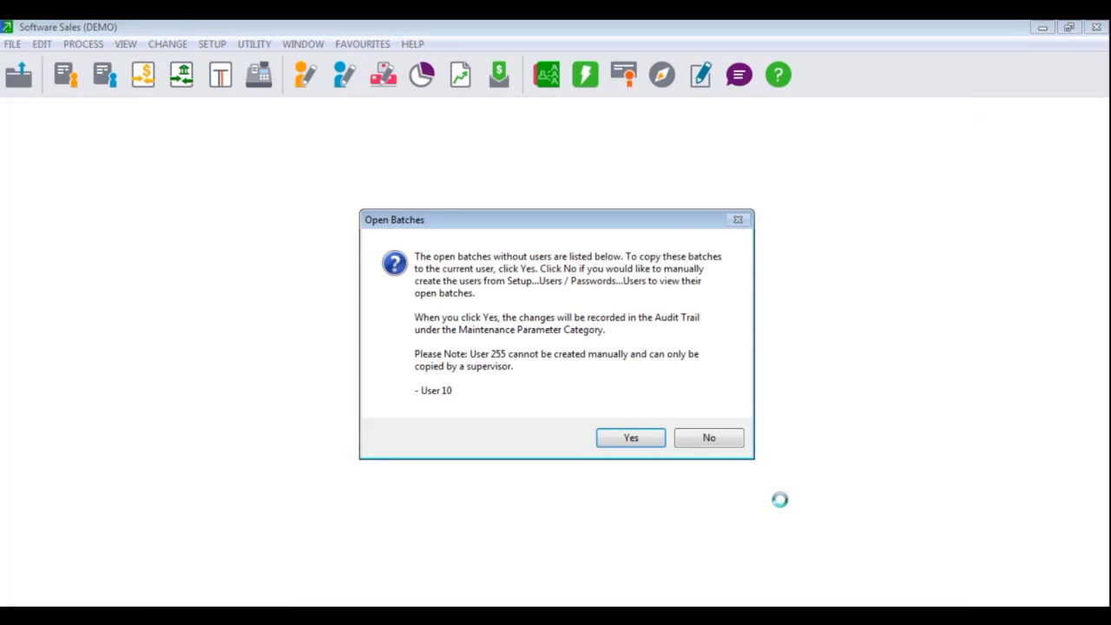
# Open the Supplier Invoice batch and list its R2,850.00 Worldwide Spreadsheets invoice dated 22/02/18
pyautogui.click(691, 439)
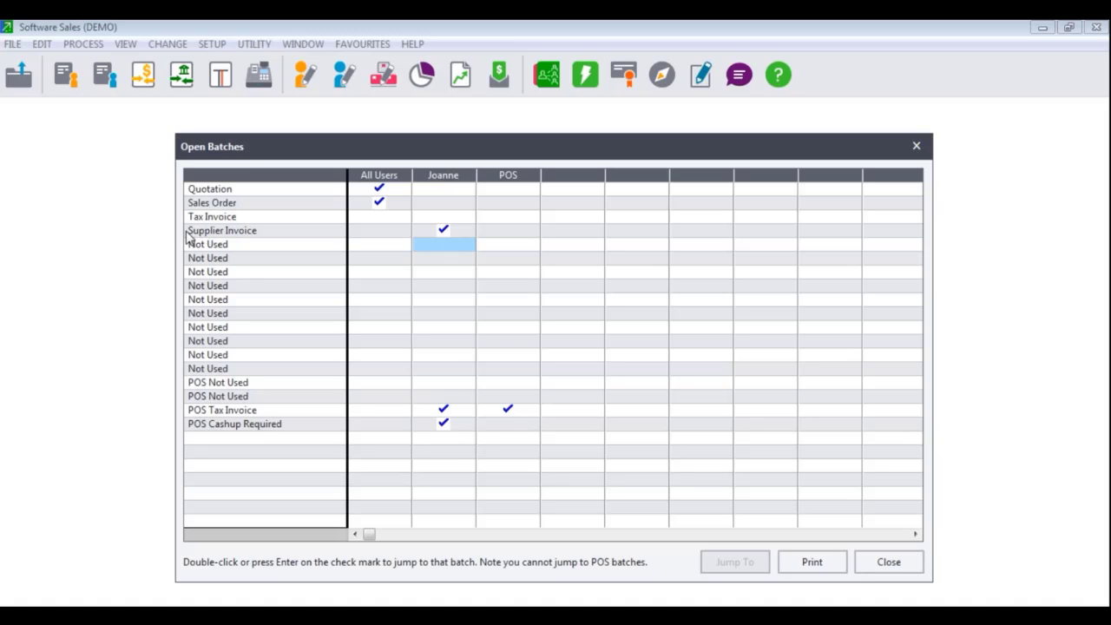
pyautogui.doubleClick(455, 229)
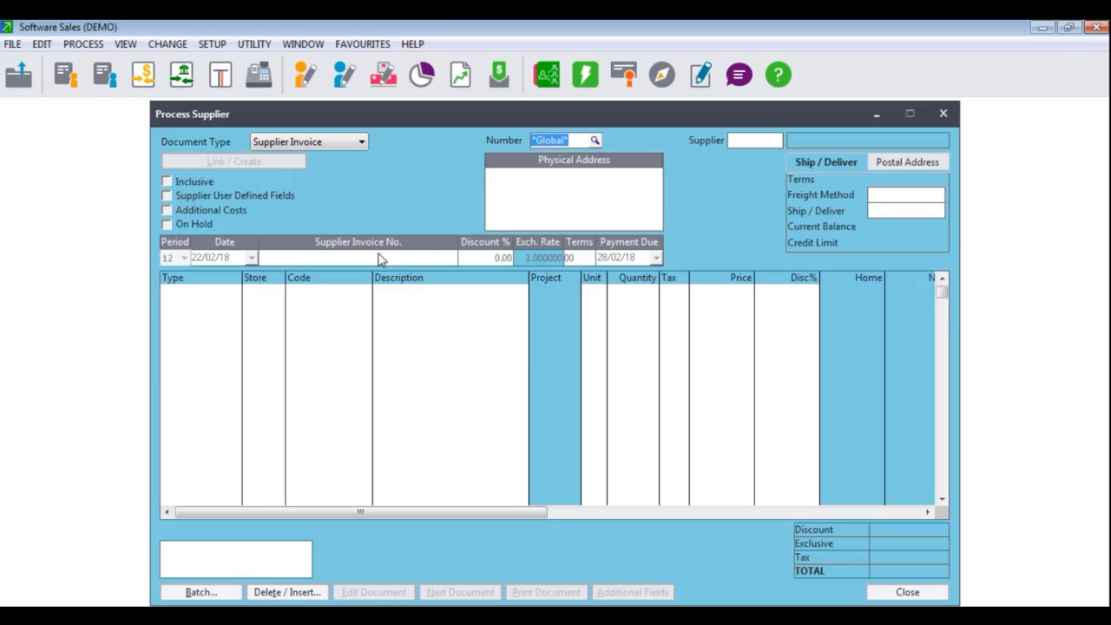
pyautogui.click(595, 140)
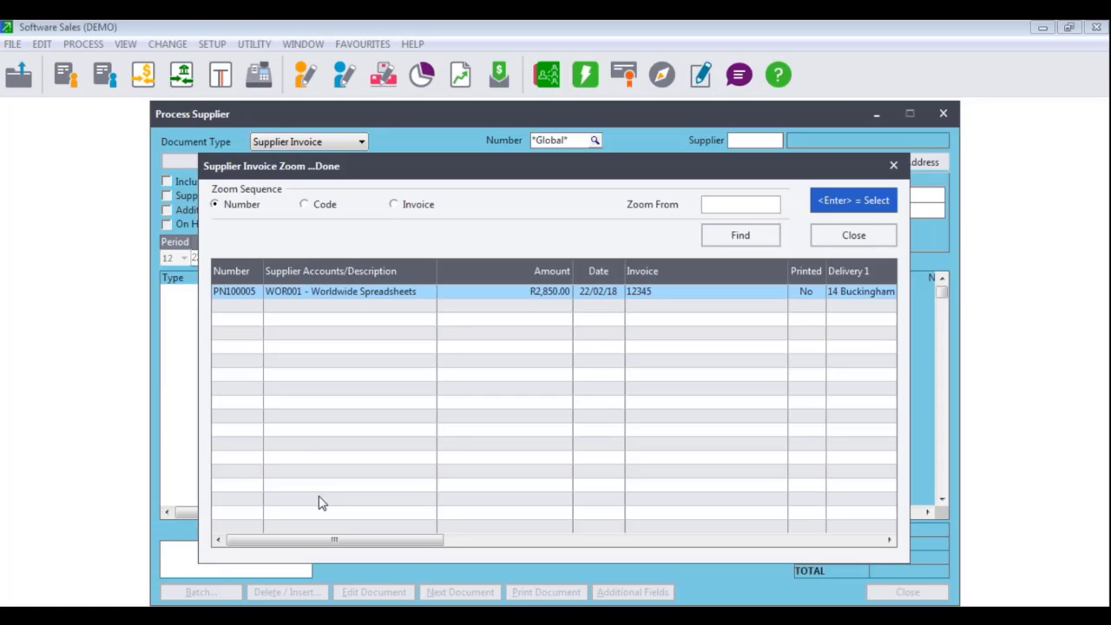
pyautogui.doubleClick(315, 291)
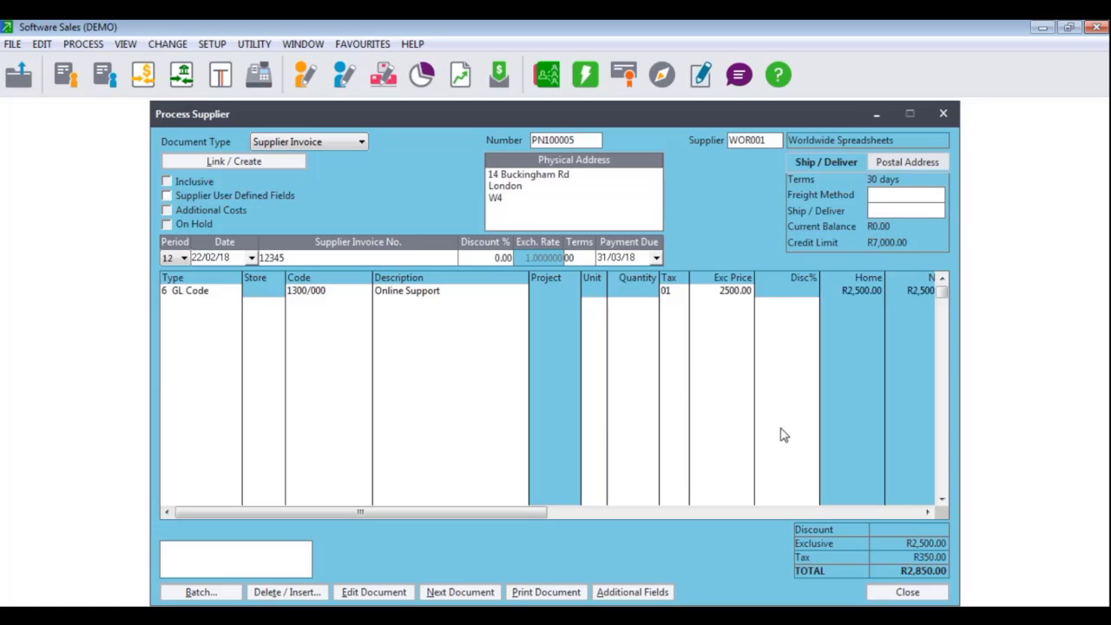
pyautogui.click(292, 594)
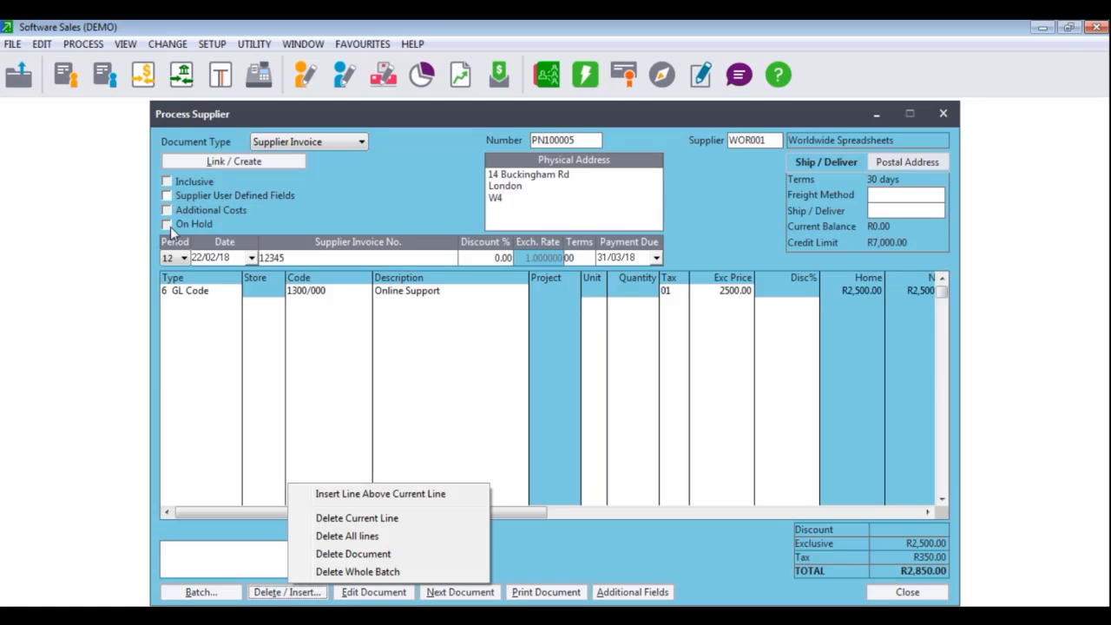
pyautogui.click(723, 596)
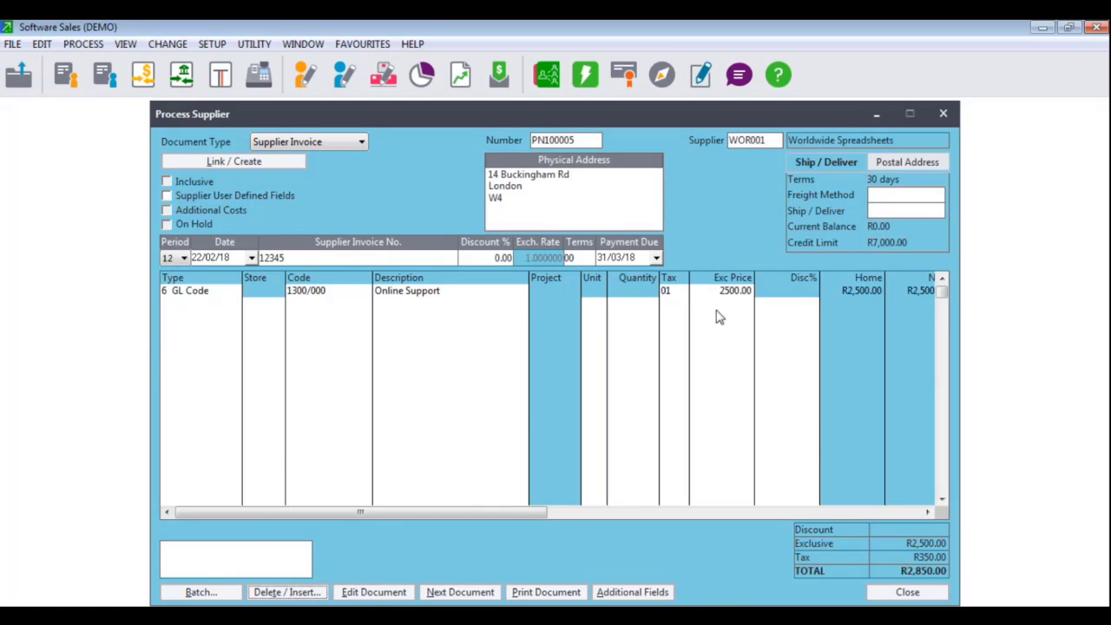
pyautogui.click(458, 592)
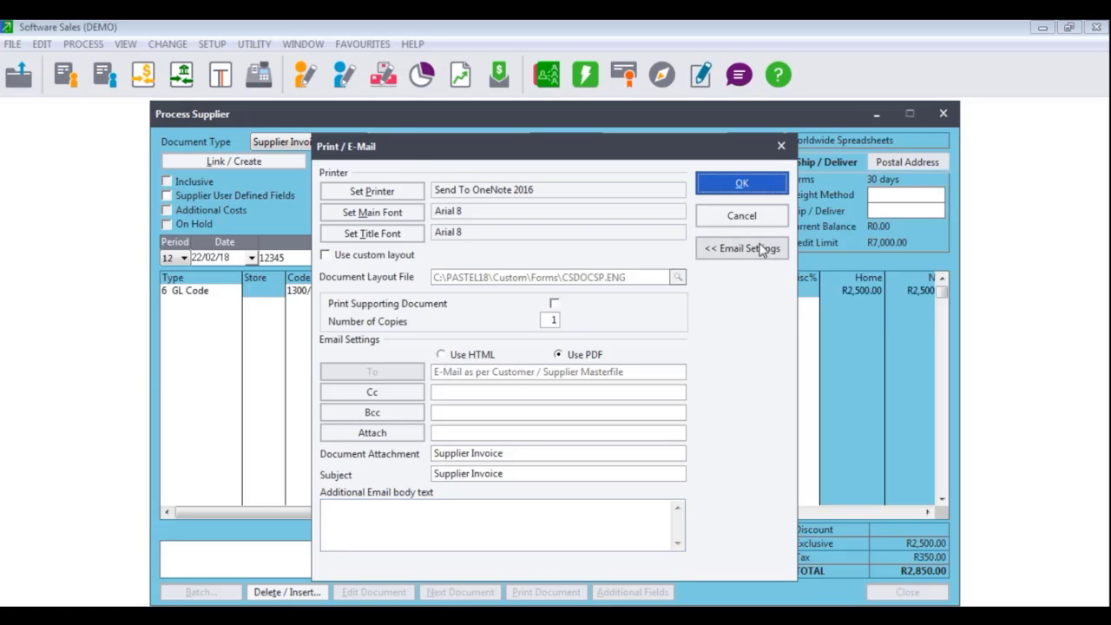
pyautogui.click(741, 216)
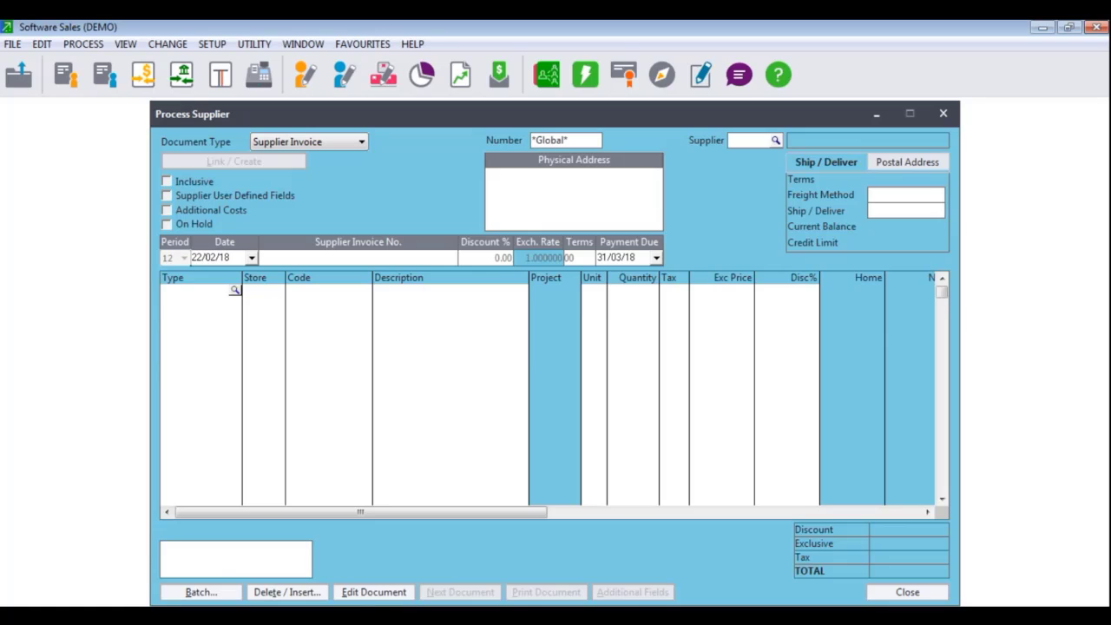
# Update the supplier invoice batch without printing, then verify the invoice lookup finds no records
pyautogui.click(200, 593)
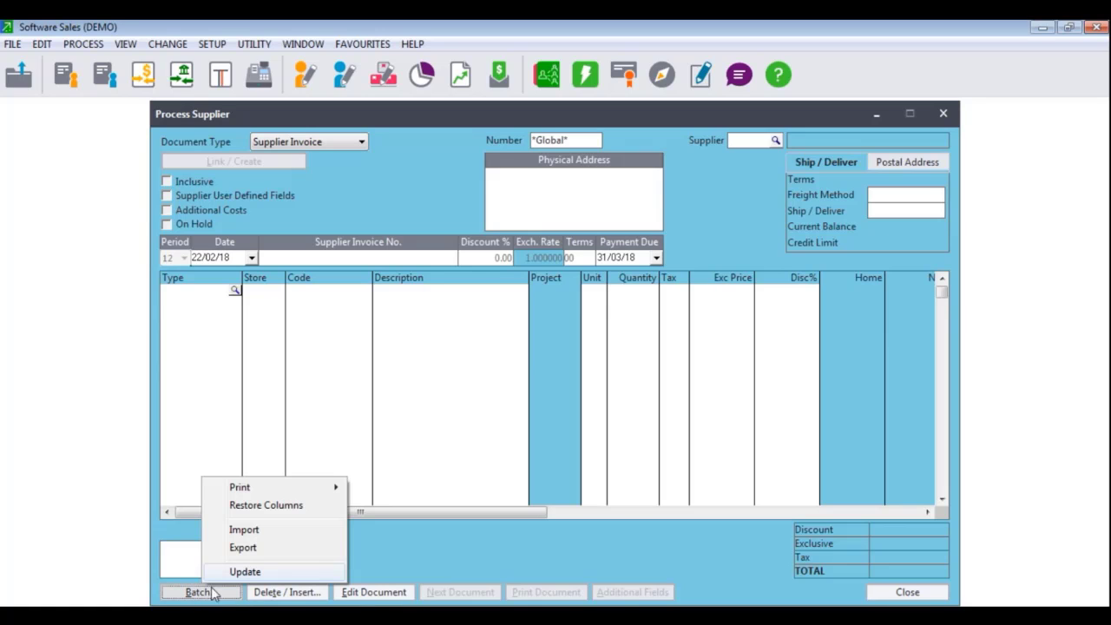
pyautogui.click(252, 573)
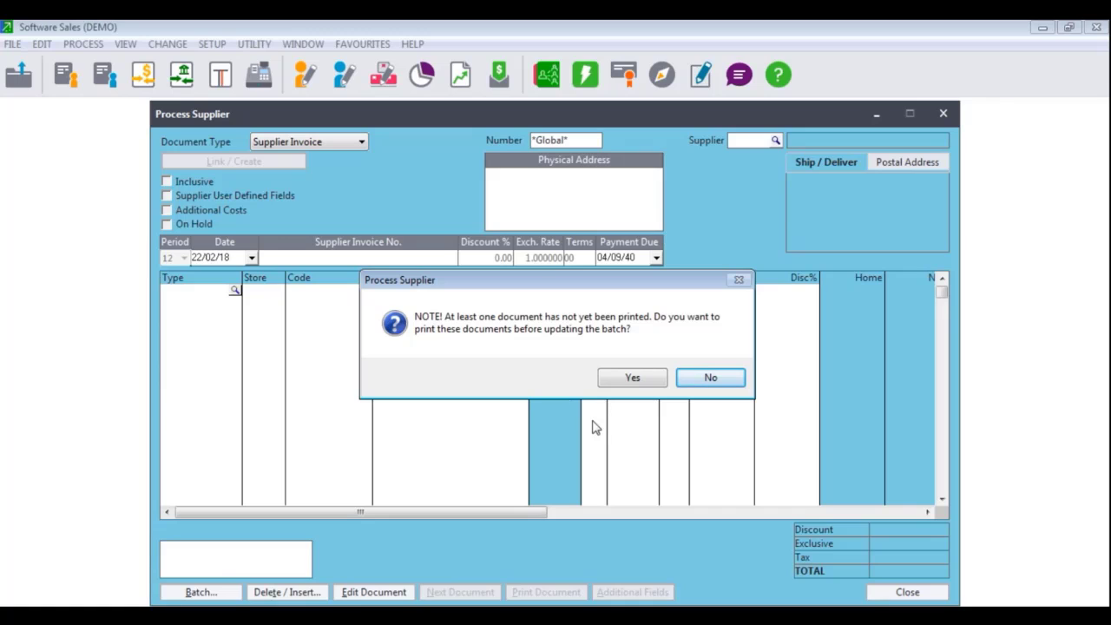
pyautogui.click(708, 378)
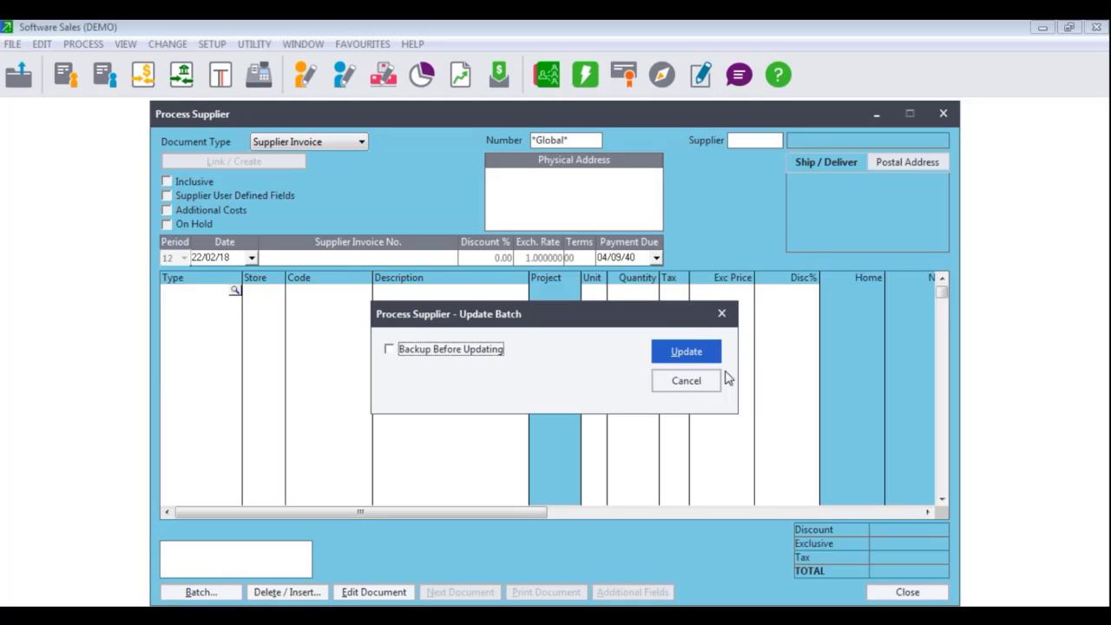
pyautogui.click(681, 354)
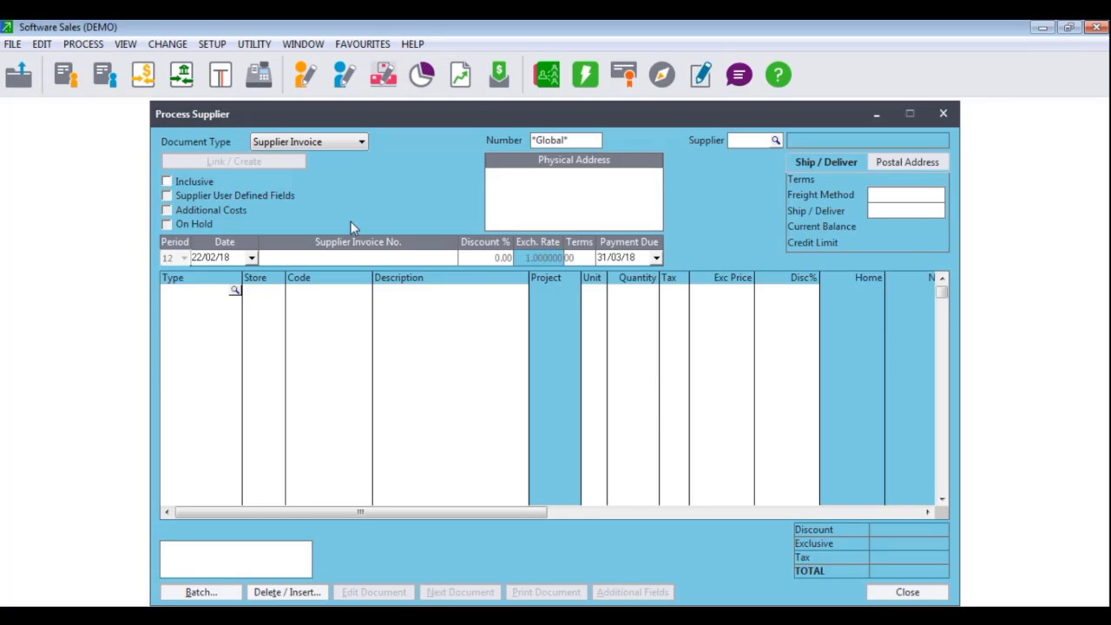
pyautogui.click(597, 142)
pyautogui.click(595, 140)
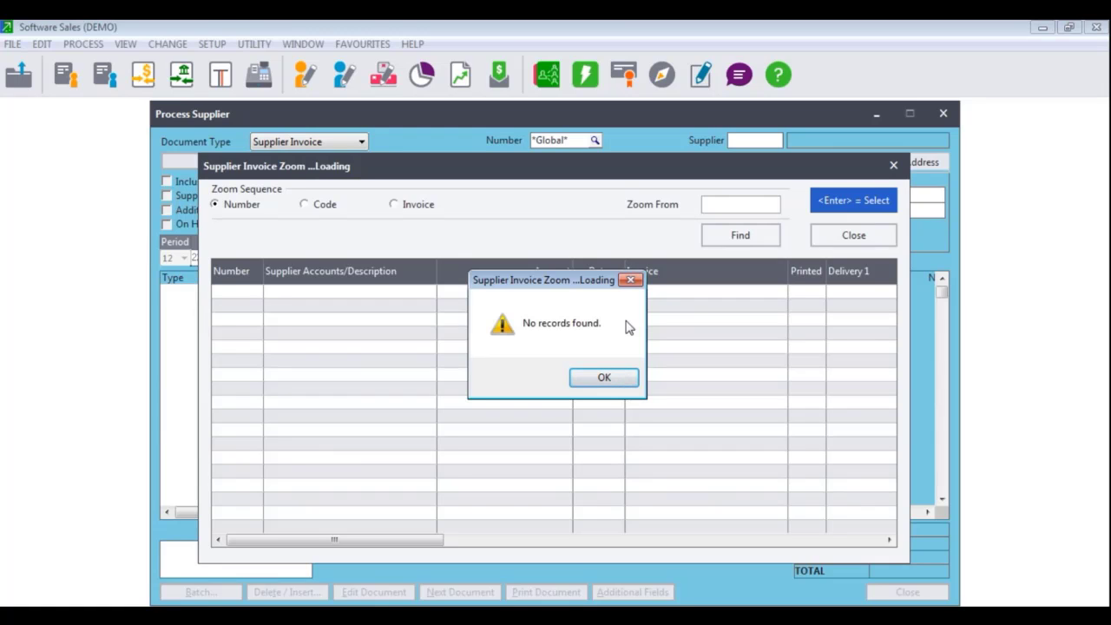
# Close the empty lookup and Open Batches window, launch Point of Sale, and begin exiting Pastel Partner
pyautogui.click(604, 377)
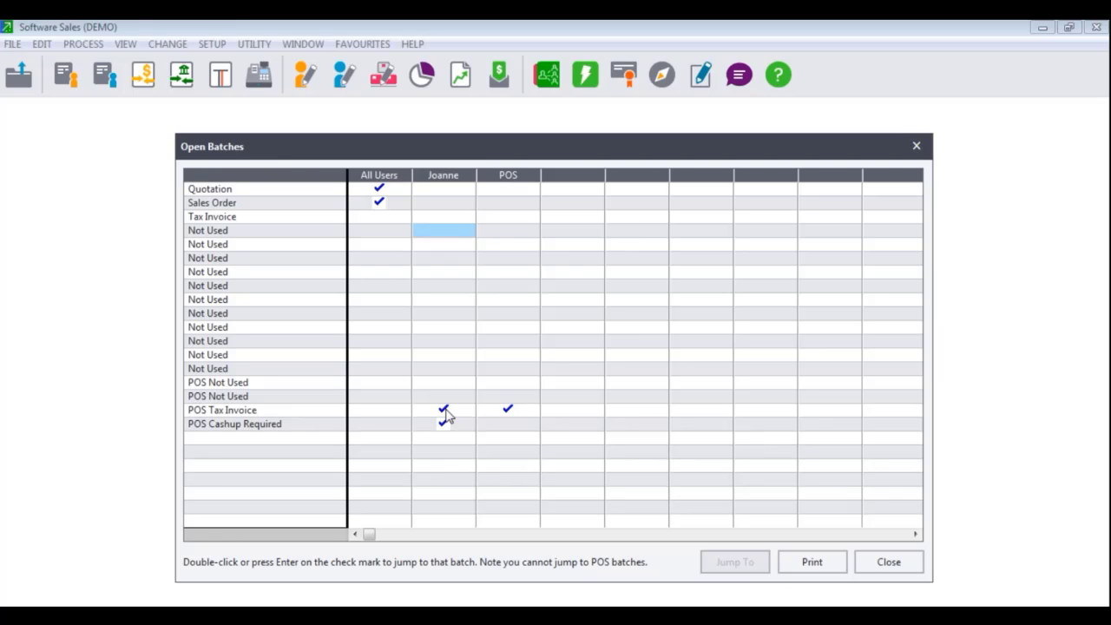
pyautogui.click(900, 565)
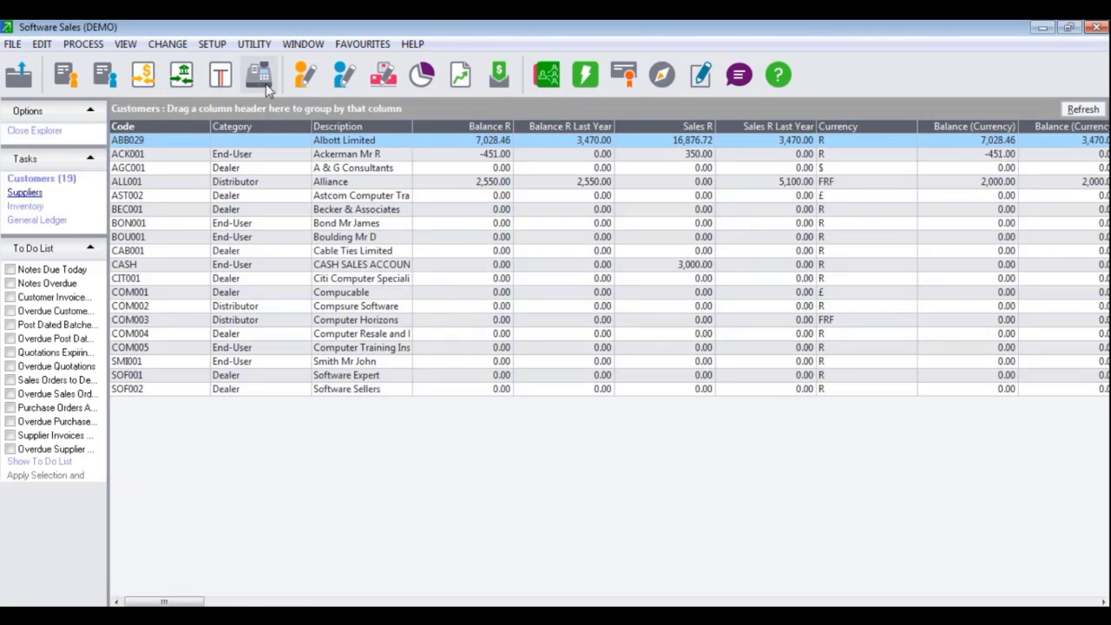
pyautogui.click(267, 85)
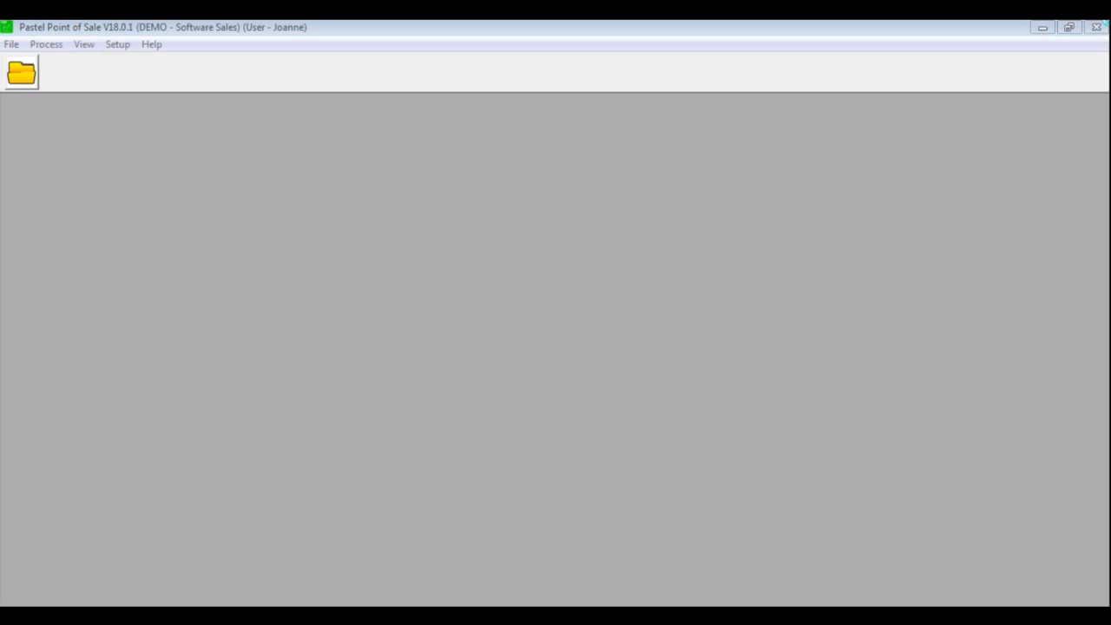
pyautogui.click(1097, 27)
# Exit Pastel Partner without backing up company DEMO
pyautogui.click(1096, 27)
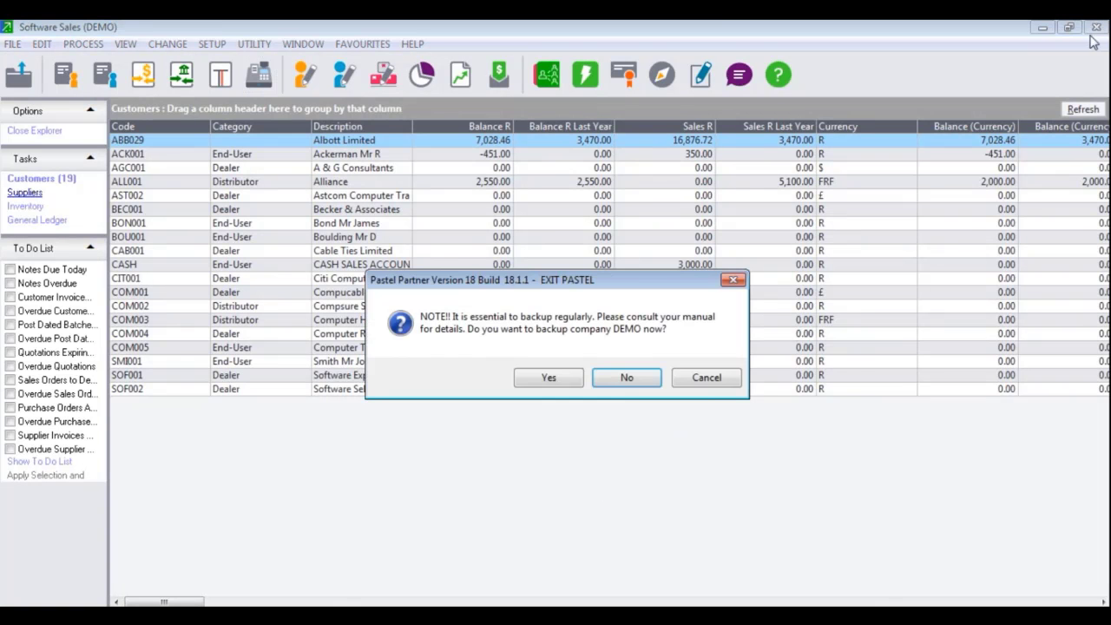
pyautogui.click(614, 378)
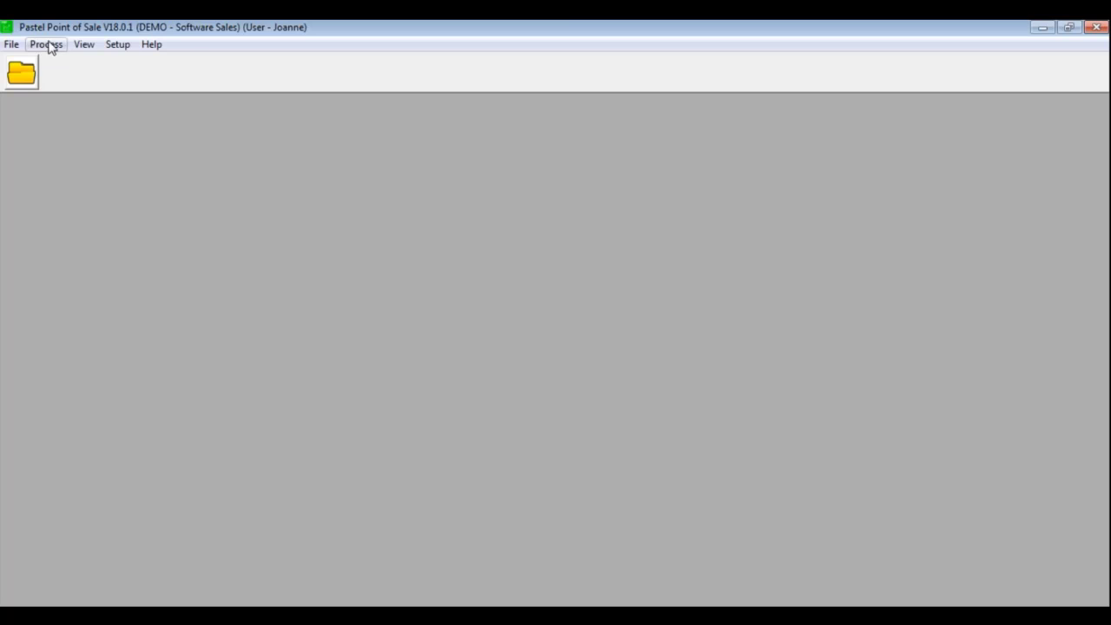
# On the Point of Sale sales screen, find no documents to edit, then start exiting processing
pyautogui.click(48, 45)
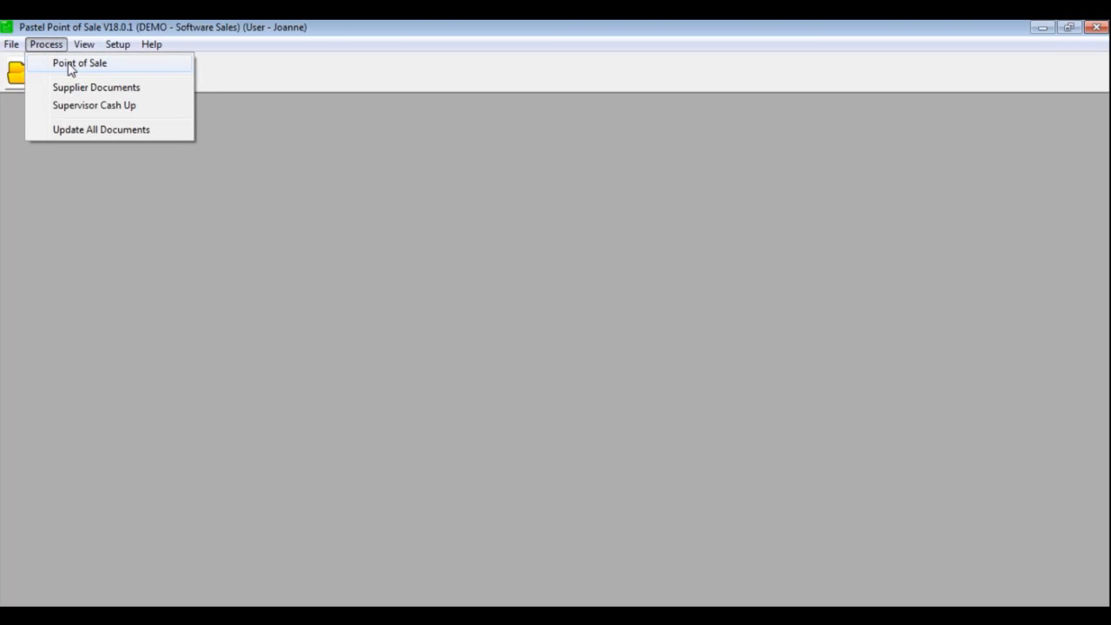
pyautogui.click(72, 66)
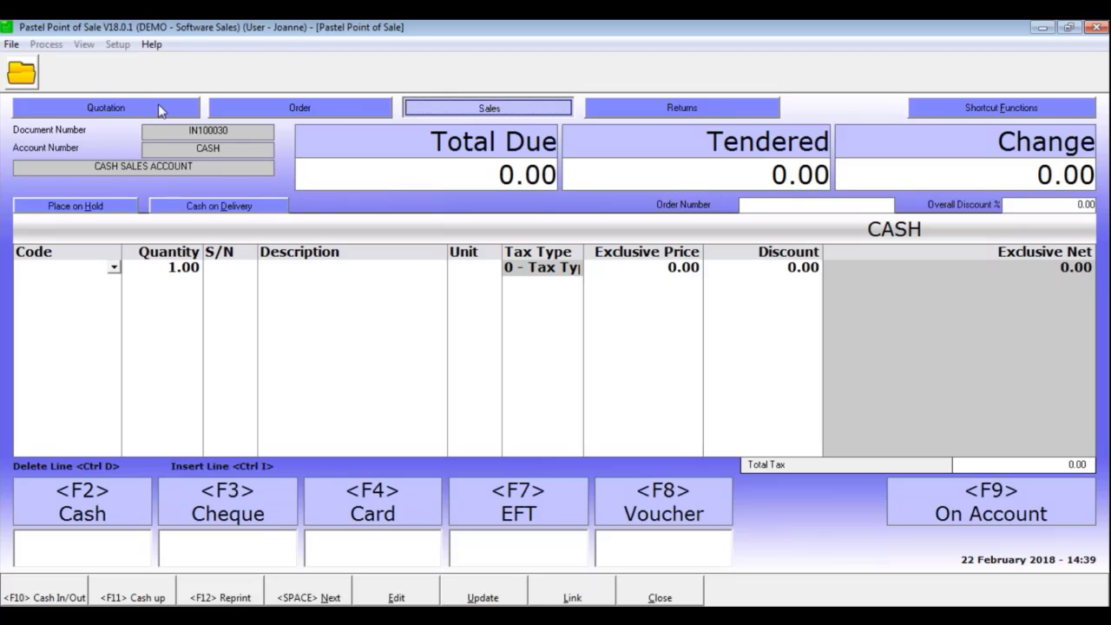
pyautogui.click(417, 594)
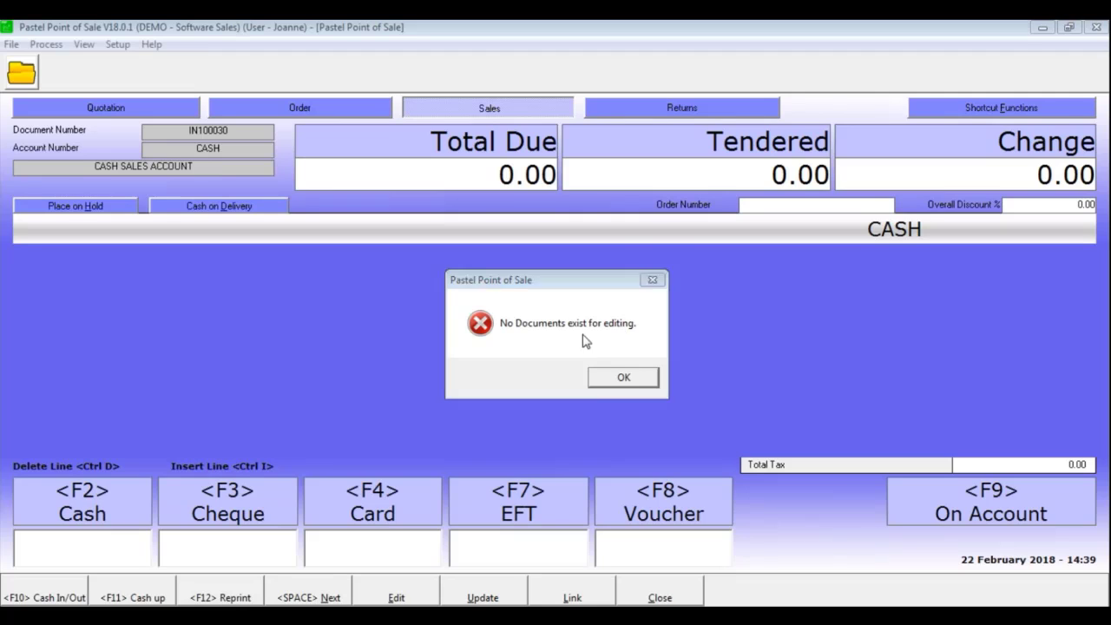
pyautogui.click(632, 376)
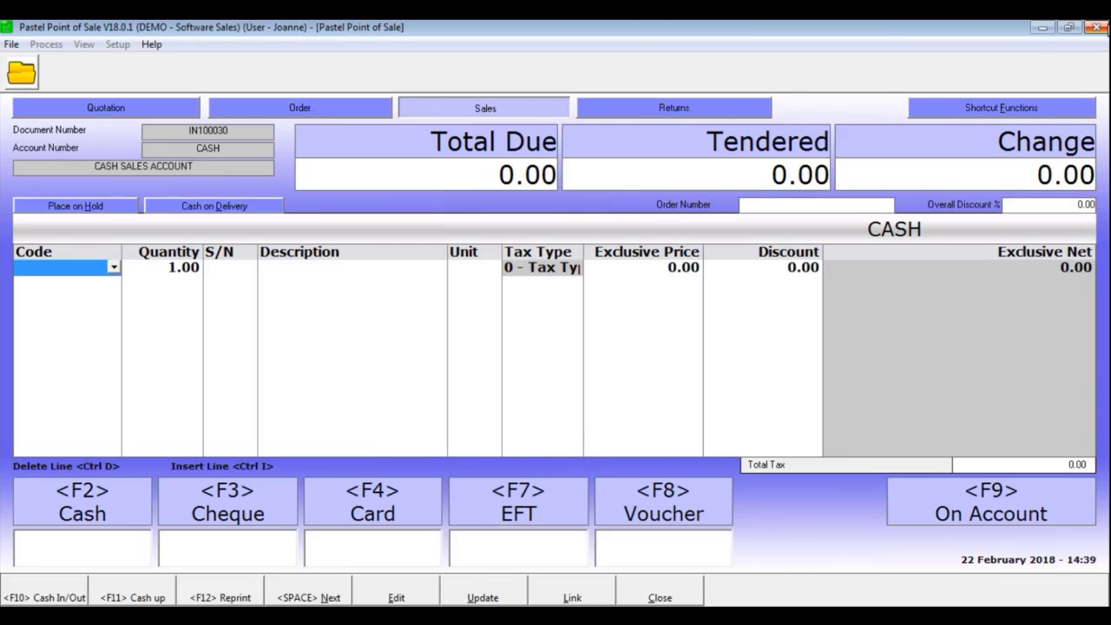
pyautogui.click(1098, 27)
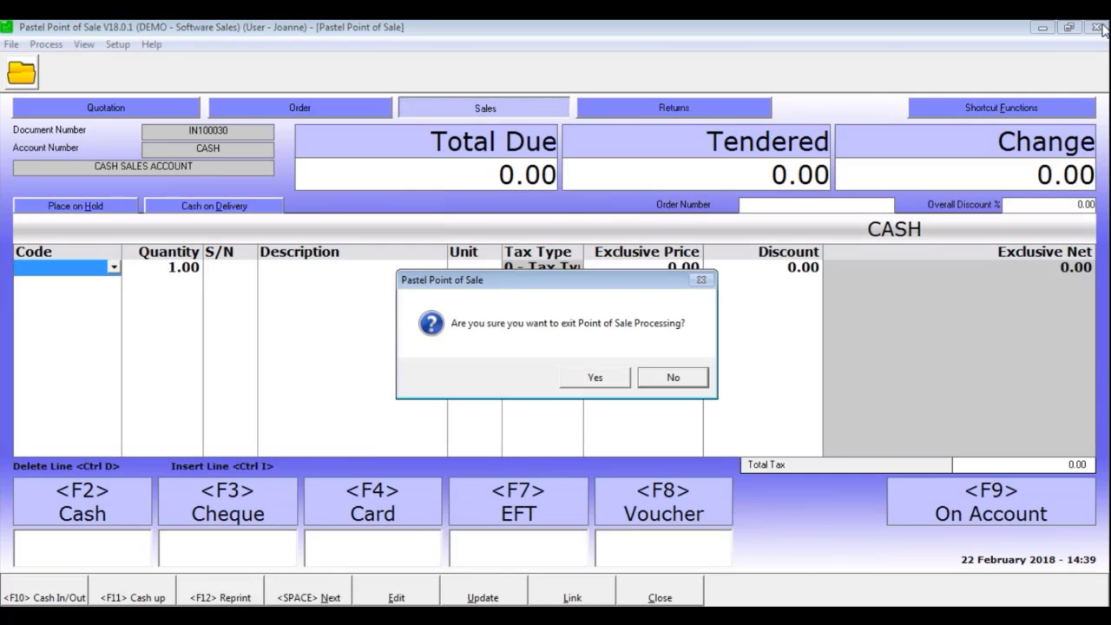
# Stay in Point of Sale and reopen C:\PASTEL18\DEMO, logging in with the user's password
pyautogui.click(679, 379)
pyautogui.click(11, 45)
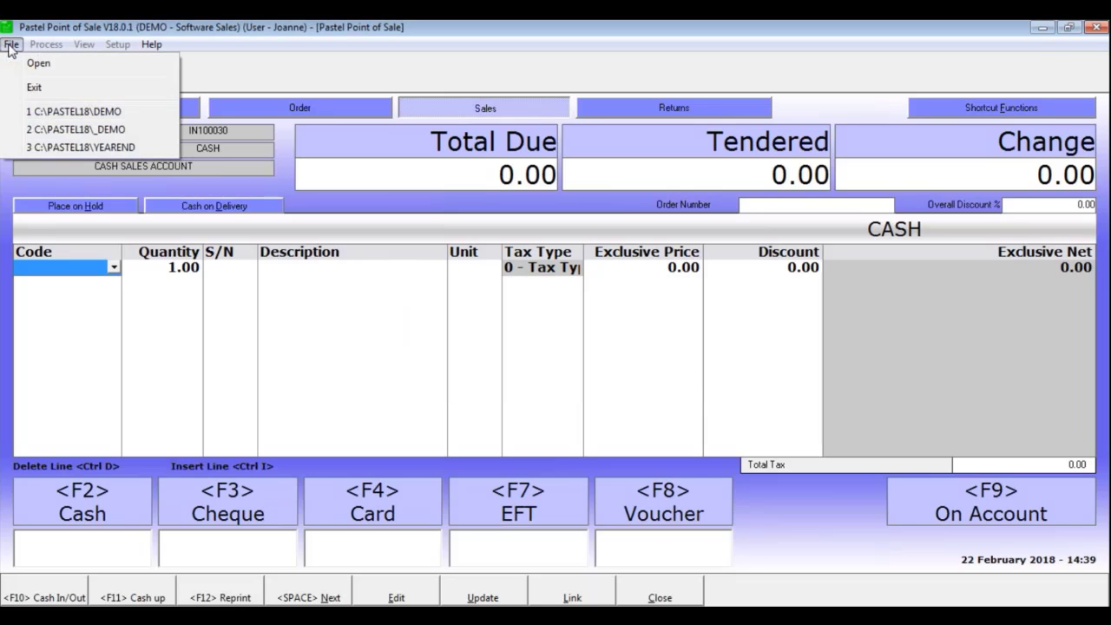
pyautogui.click(35, 111)
pyautogui.click(538, 422)
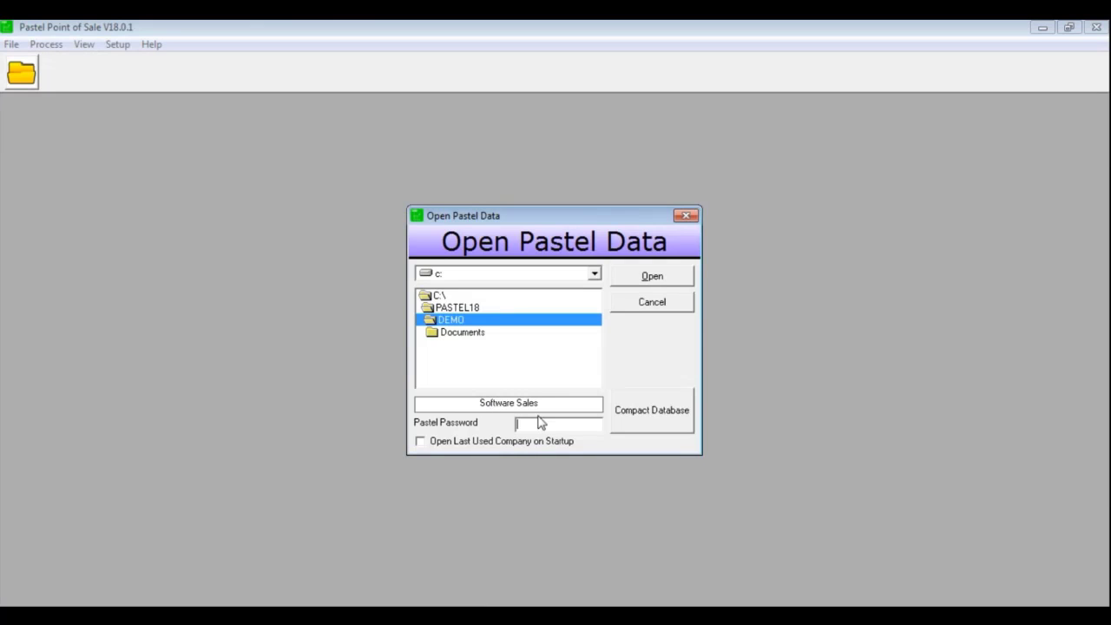
pyautogui.write('1')
pyautogui.press('Return')
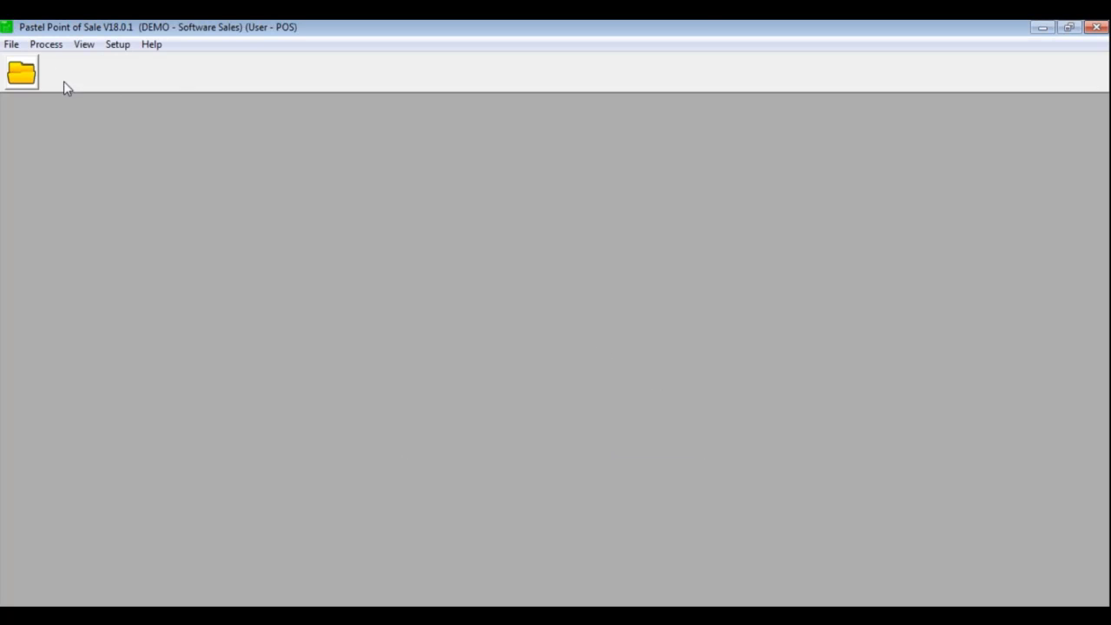
# Find the On Hold documents on the sales screen and load held invoice IN100029 for editing
pyautogui.click(47, 44)
pyautogui.click(73, 70)
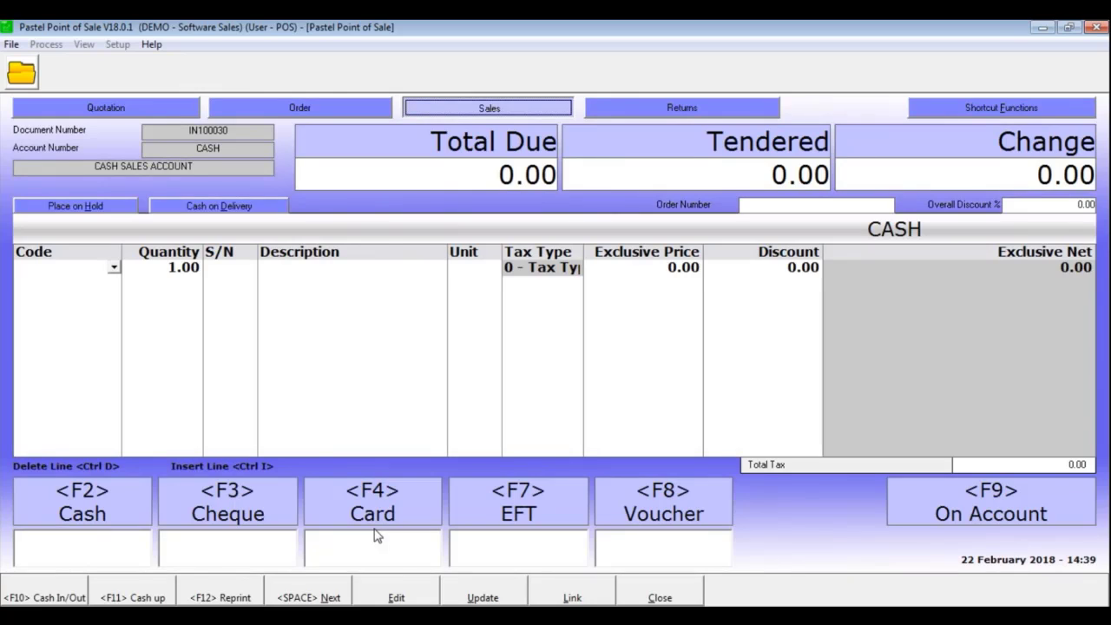
pyautogui.click(404, 598)
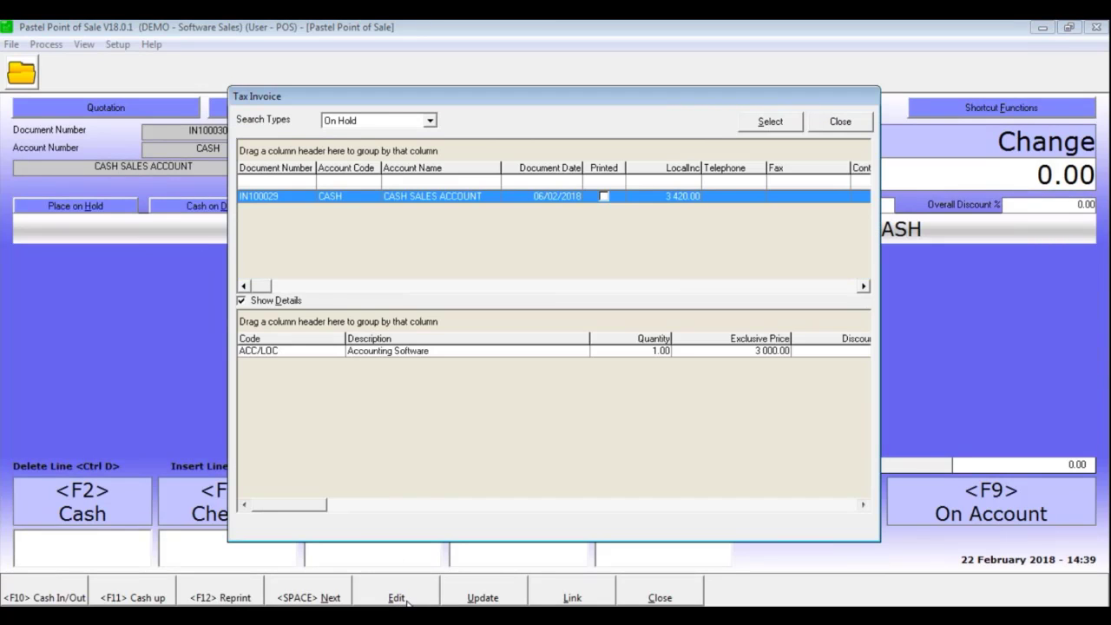
pyautogui.click(344, 125)
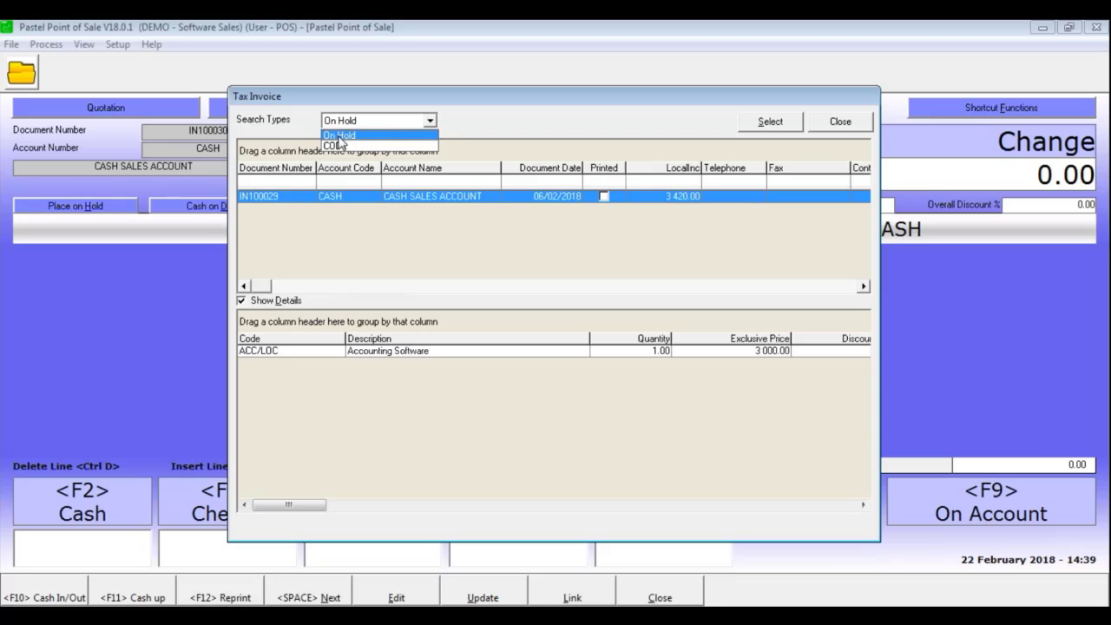
pyautogui.click(346, 142)
pyautogui.click(347, 128)
pyautogui.click(344, 134)
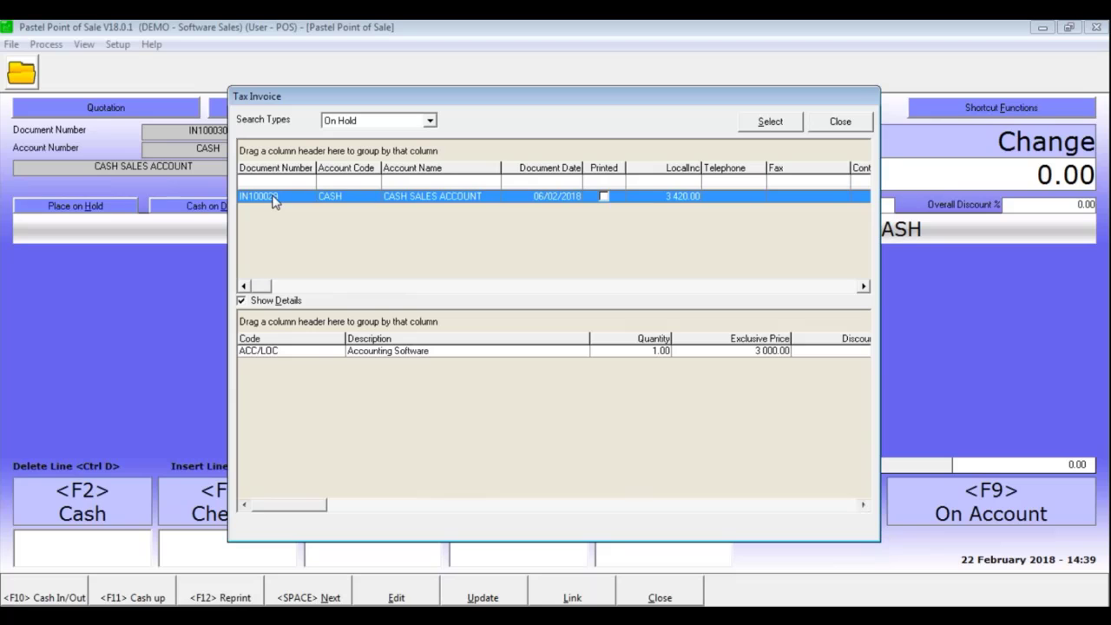
pyautogui.click(772, 122)
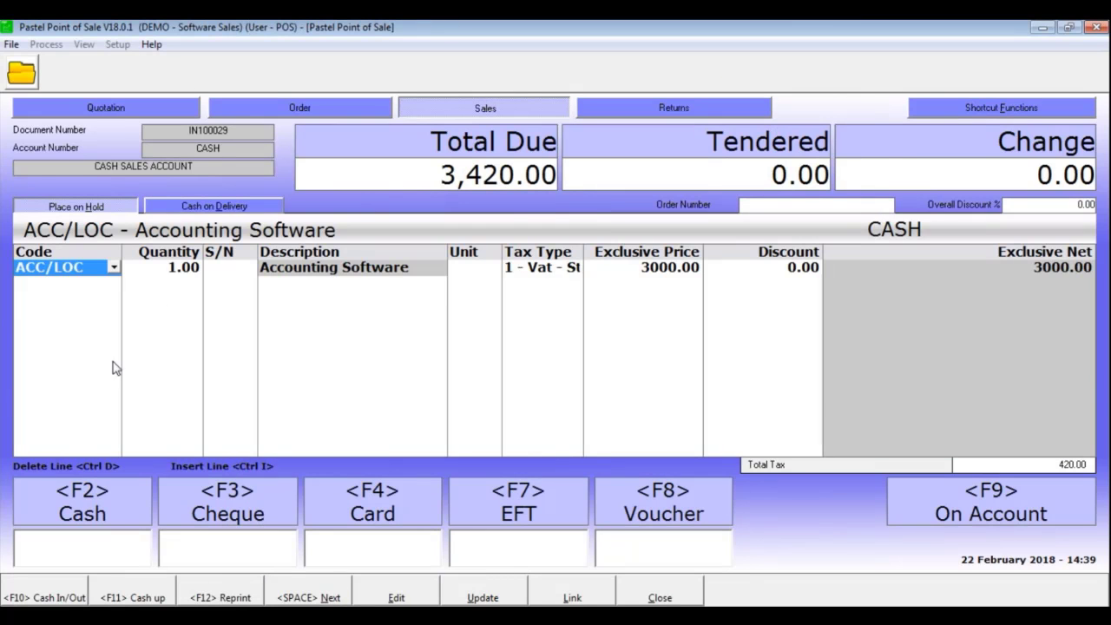
# Settle IN100029 with 3420 cash and skip printing, moving on to blank sale IN100030
pyautogui.click(81, 212)
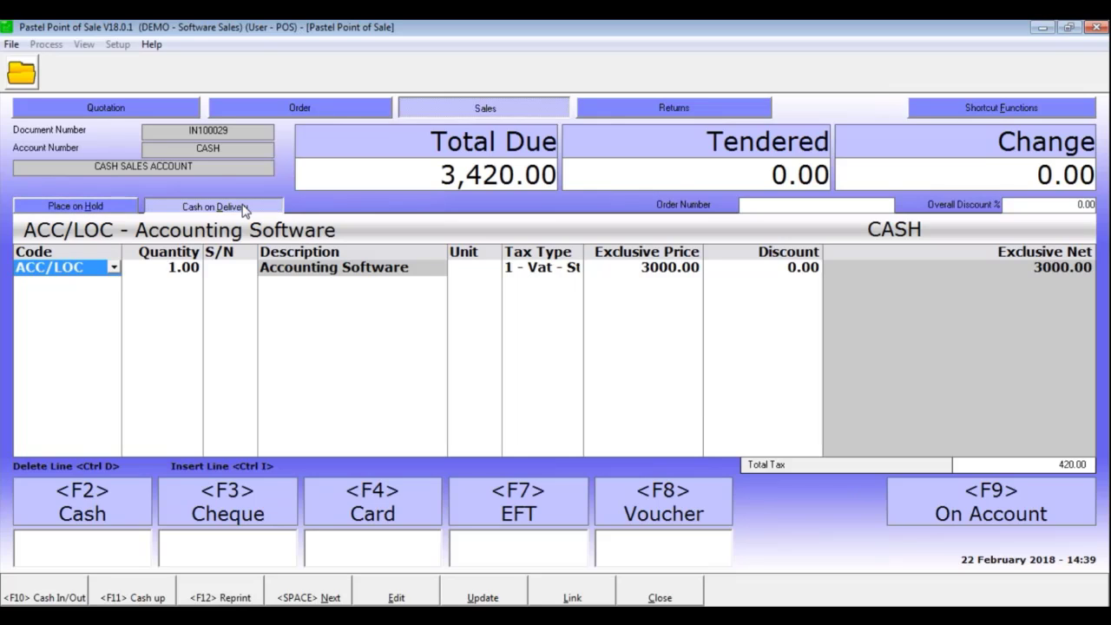
pyautogui.click(98, 547)
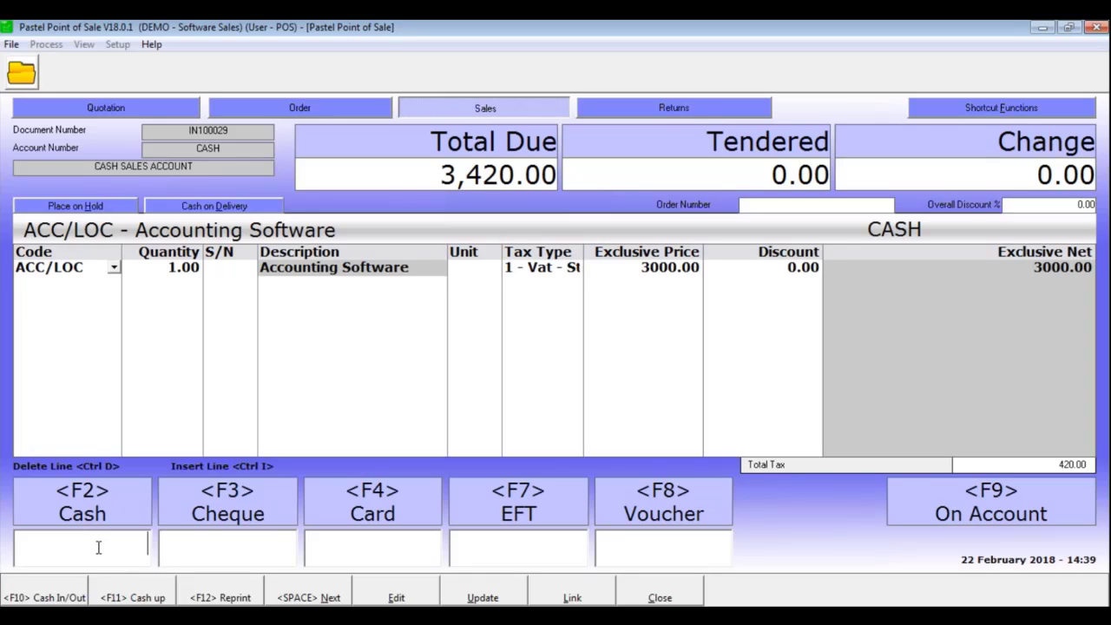
pyautogui.write('3420')
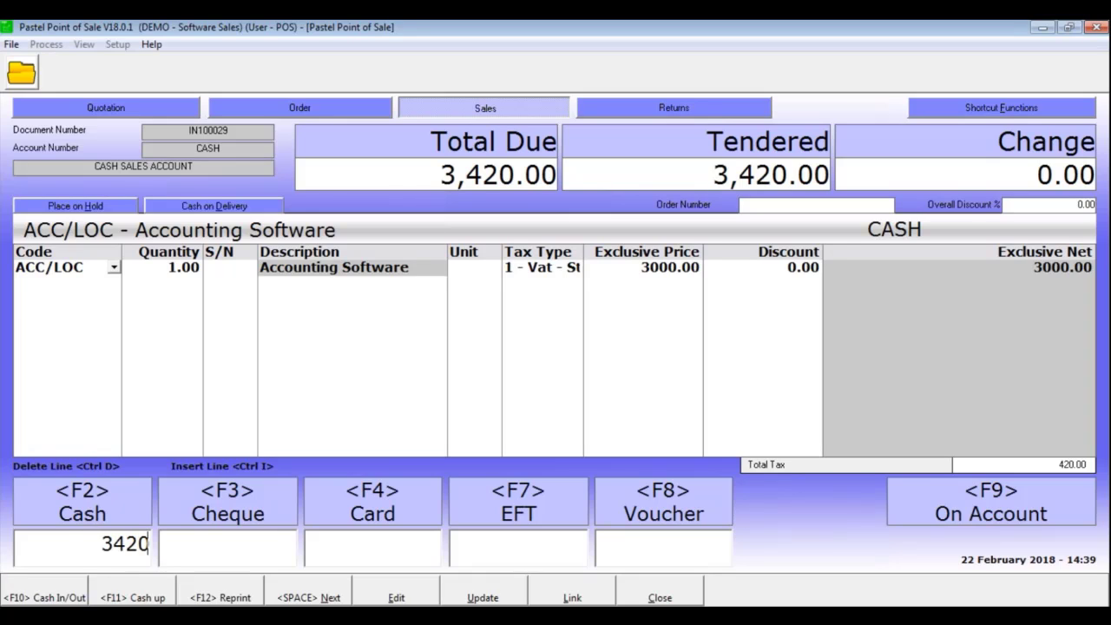
pyautogui.press('Tab')
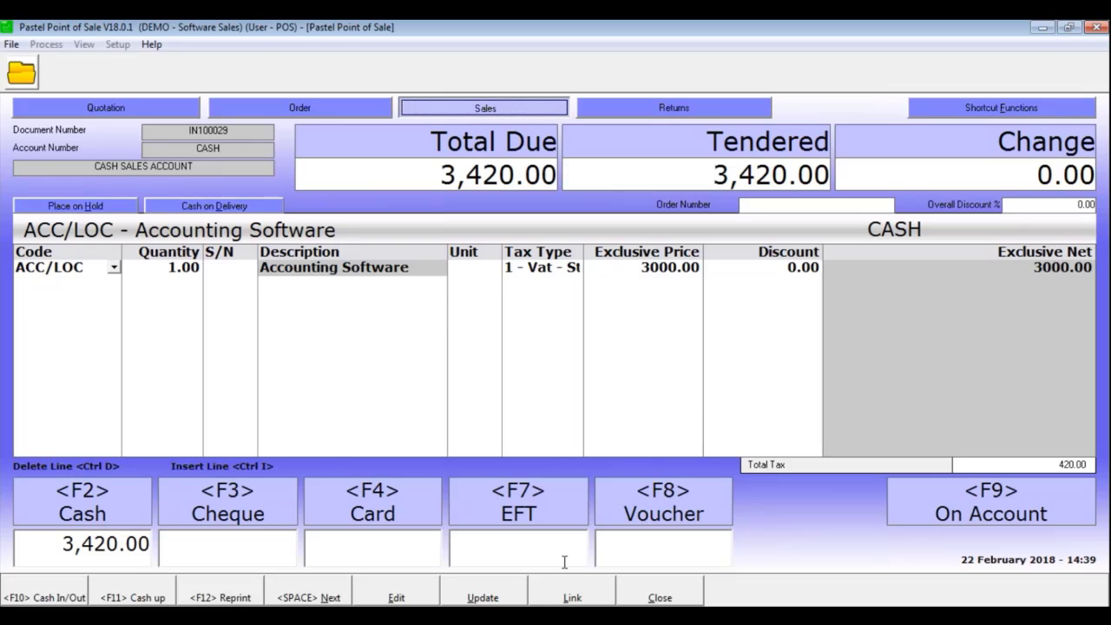
pyautogui.click(304, 597)
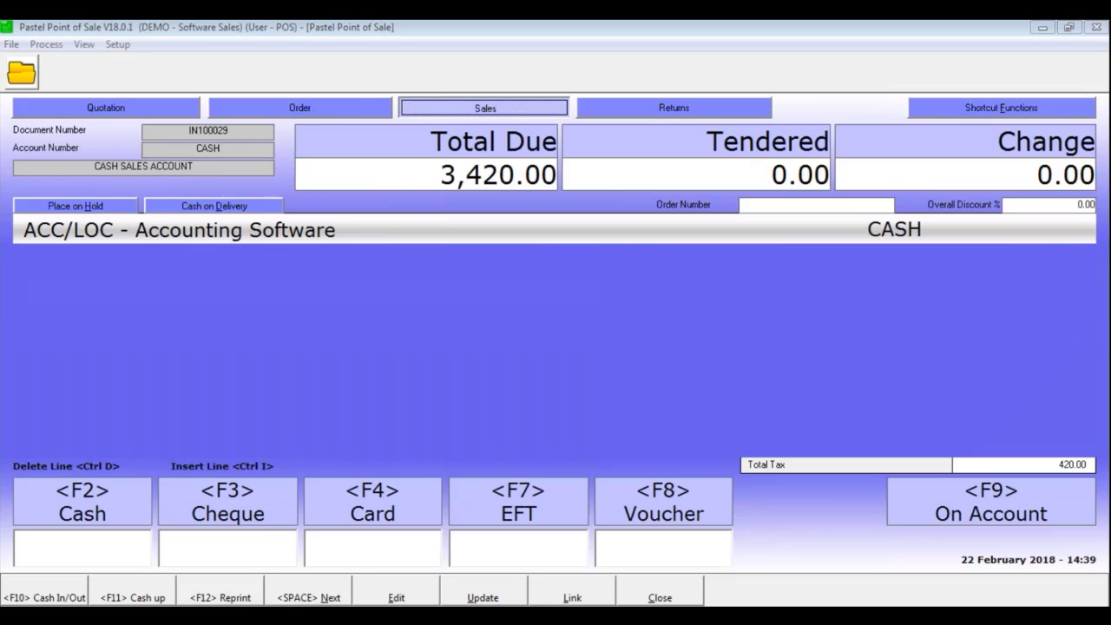
pyautogui.click(367, 332)
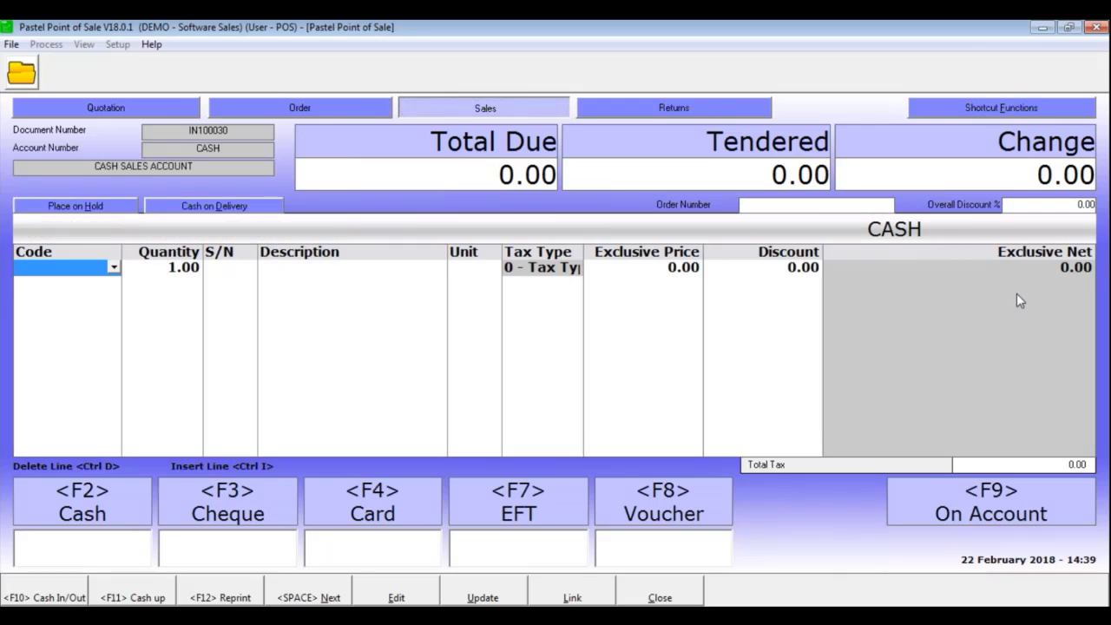
# Reopen the DEMO company, logging in with the other user's password
pyautogui.click(11, 43)
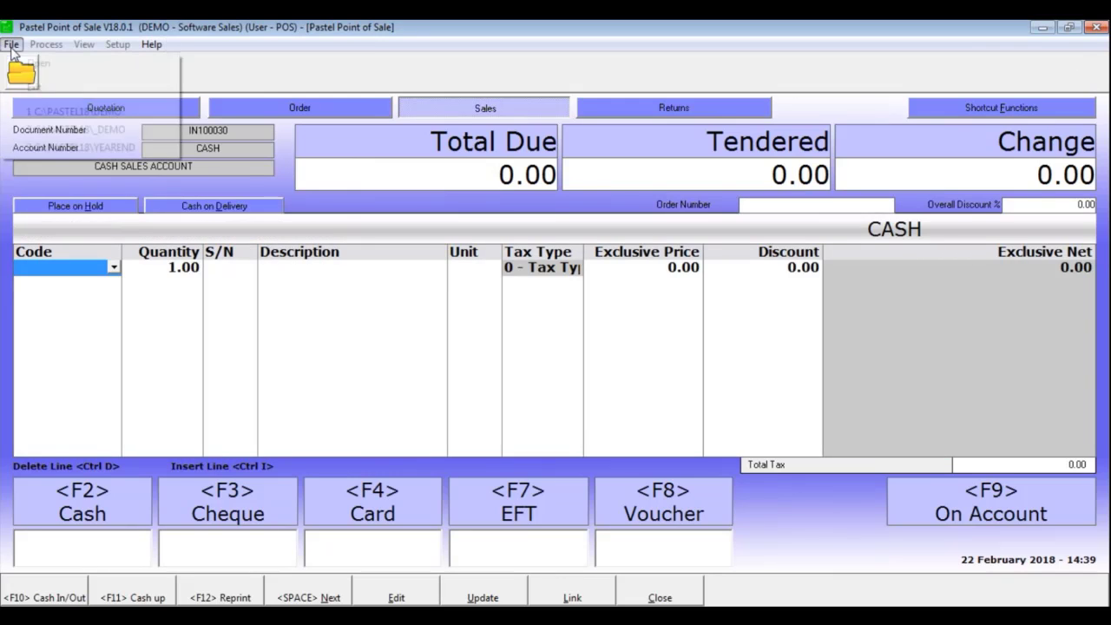
pyautogui.click(48, 113)
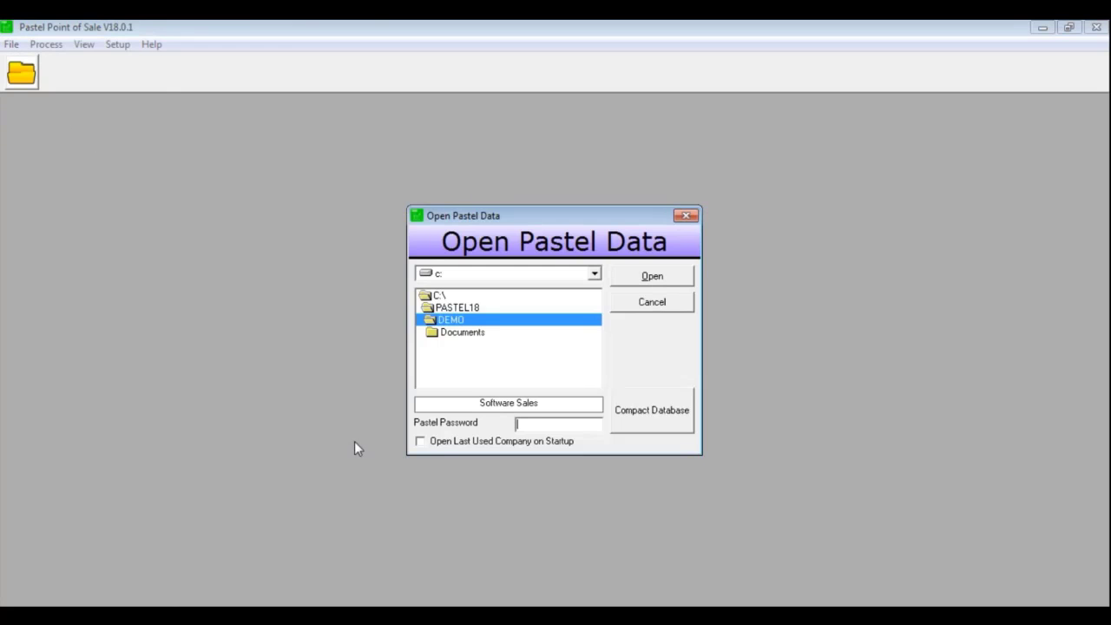
pyautogui.write('abcd')
pyautogui.press('Return')
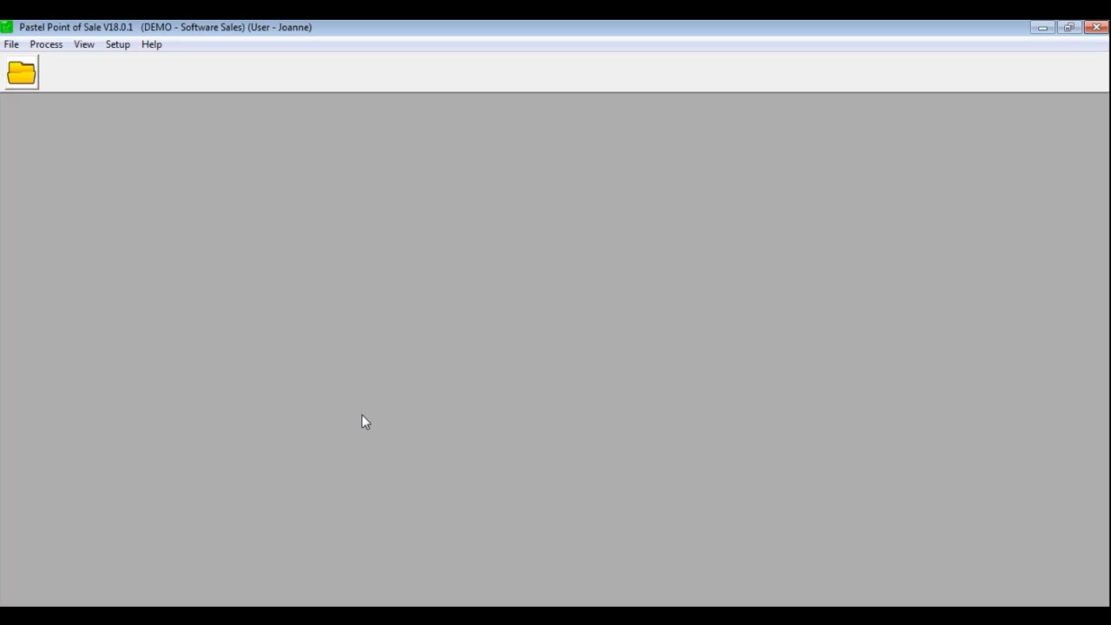
# Run Update All Documents with backup path C:\PASTEL18\DEMO, creating the After_Software Sales backup zip
pyautogui.click(48, 46)
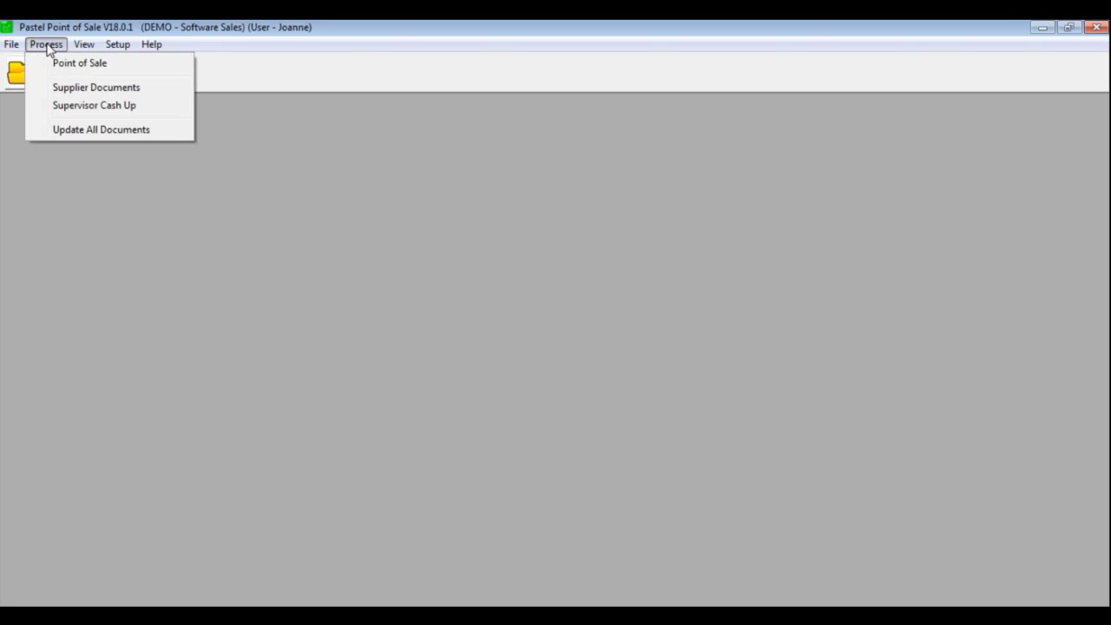
pyautogui.click(79, 130)
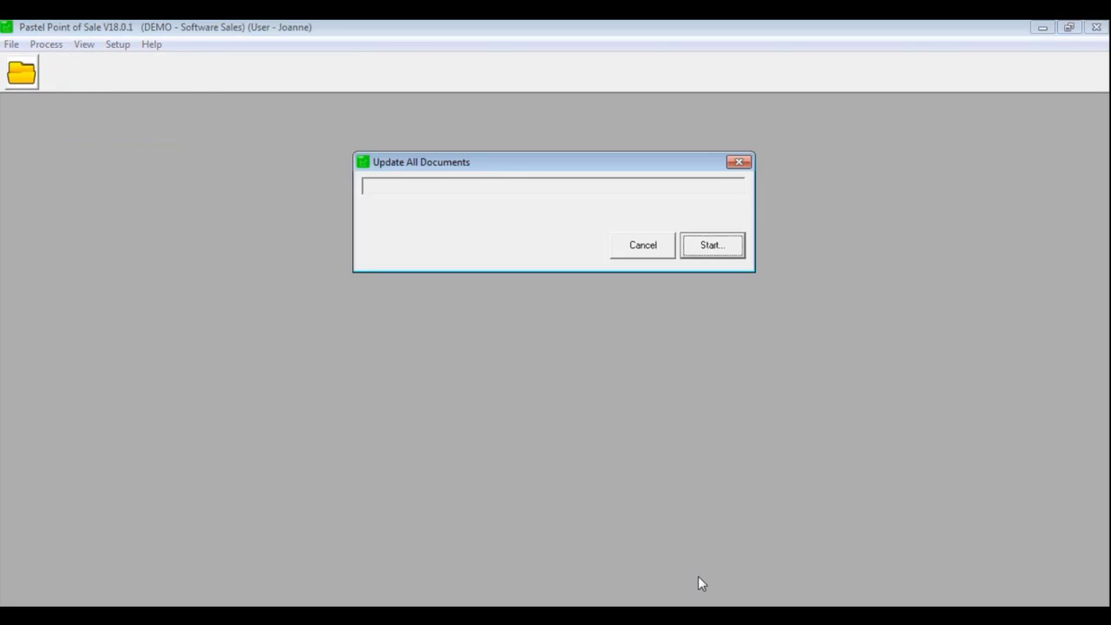
pyautogui.click(712, 248)
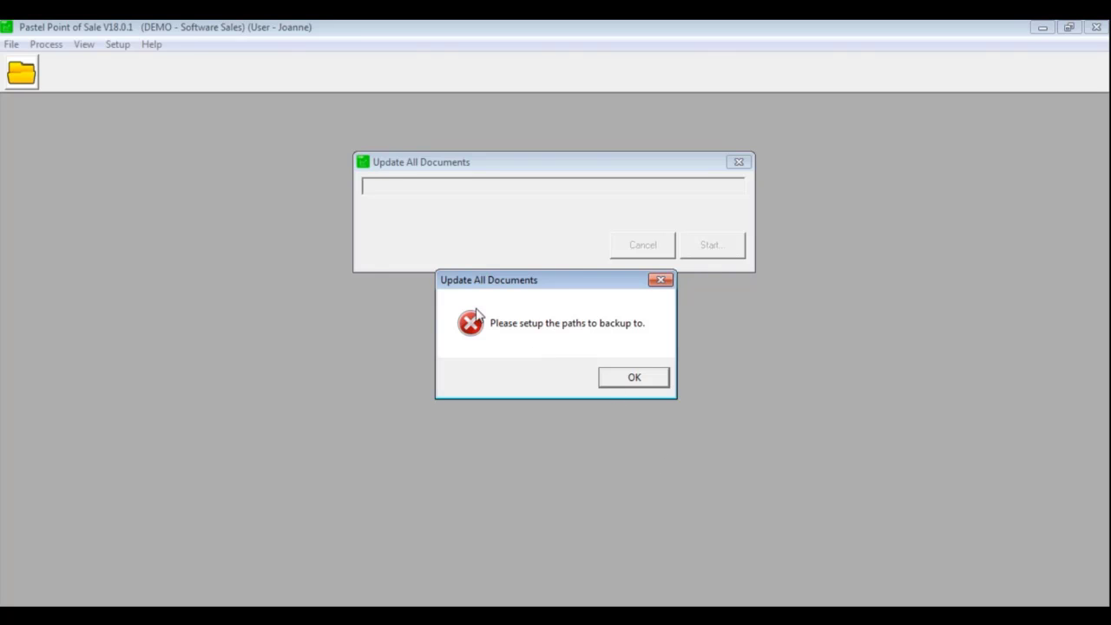
pyautogui.click(635, 379)
pyautogui.click(496, 243)
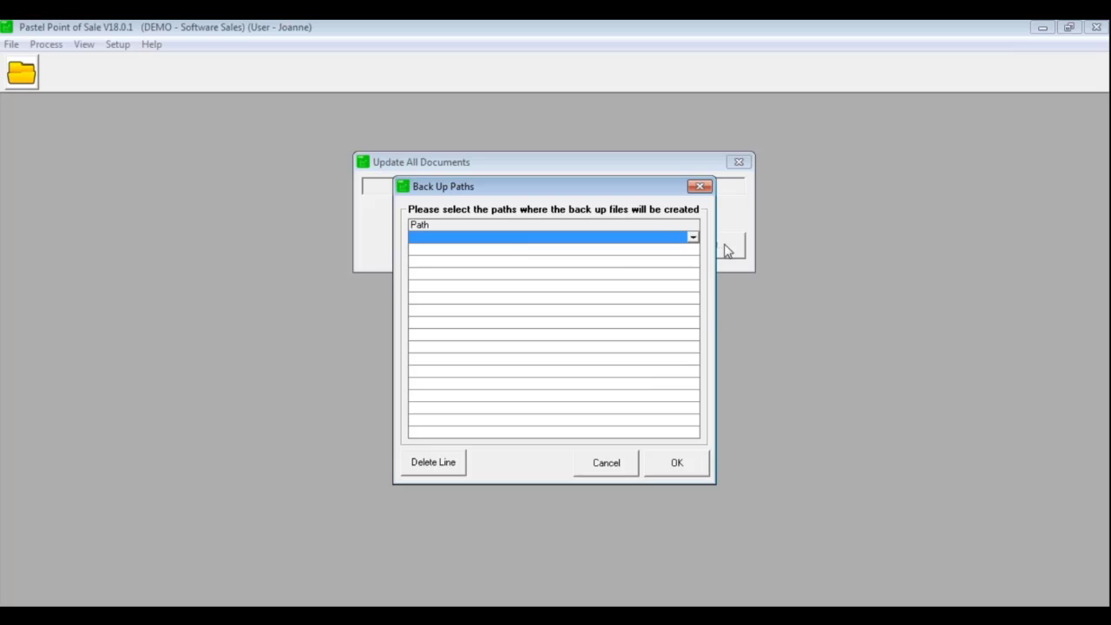
pyautogui.click(693, 237)
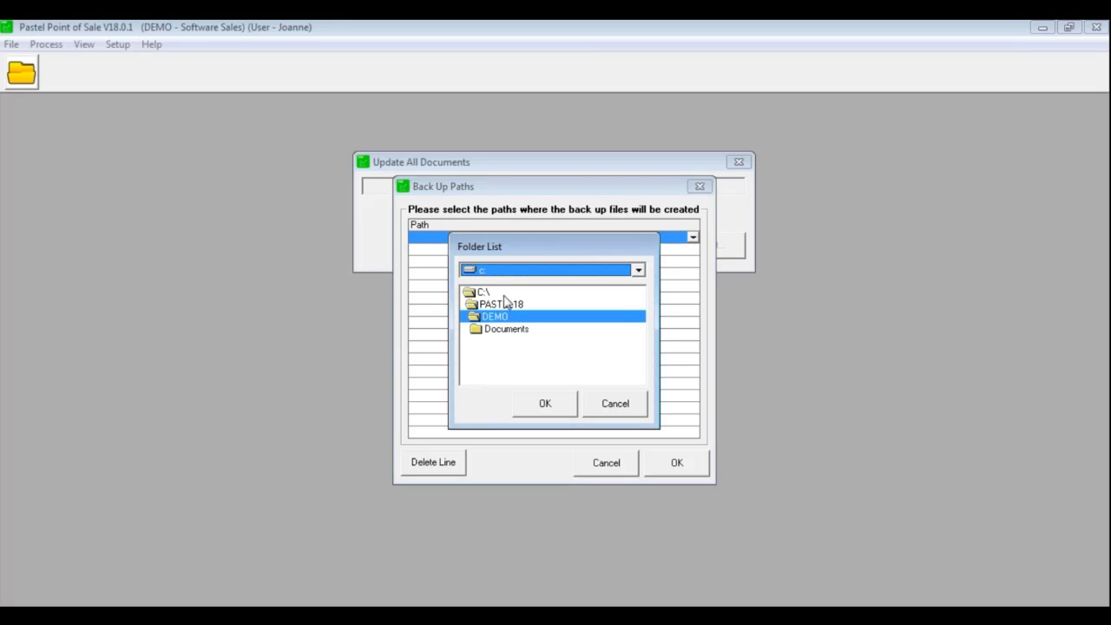
pyautogui.click(545, 406)
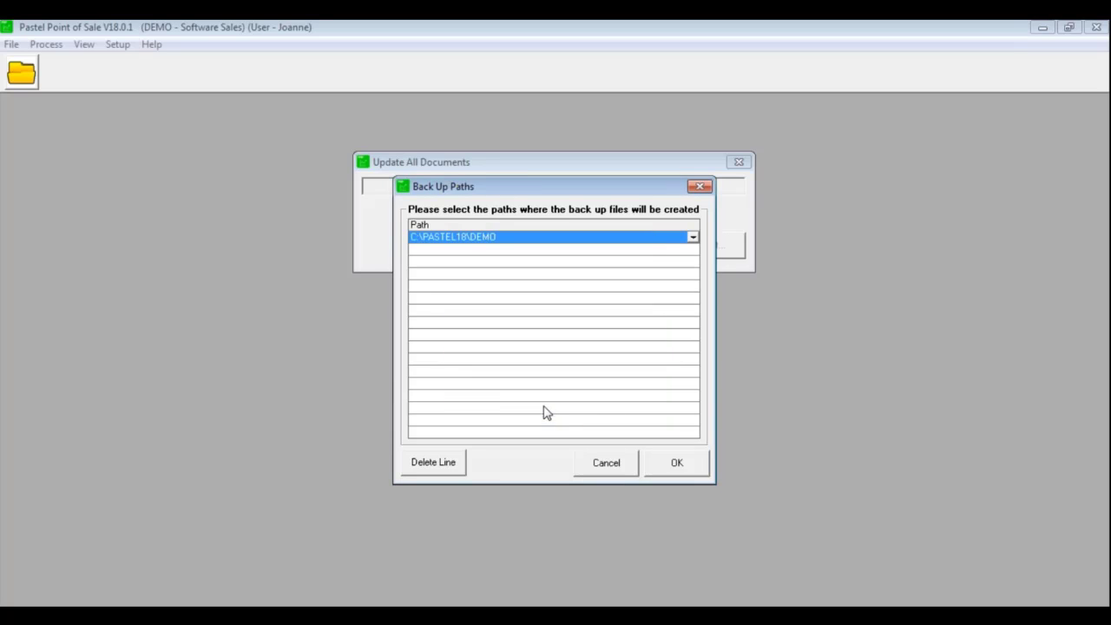
pyautogui.click(699, 471)
pyautogui.click(727, 246)
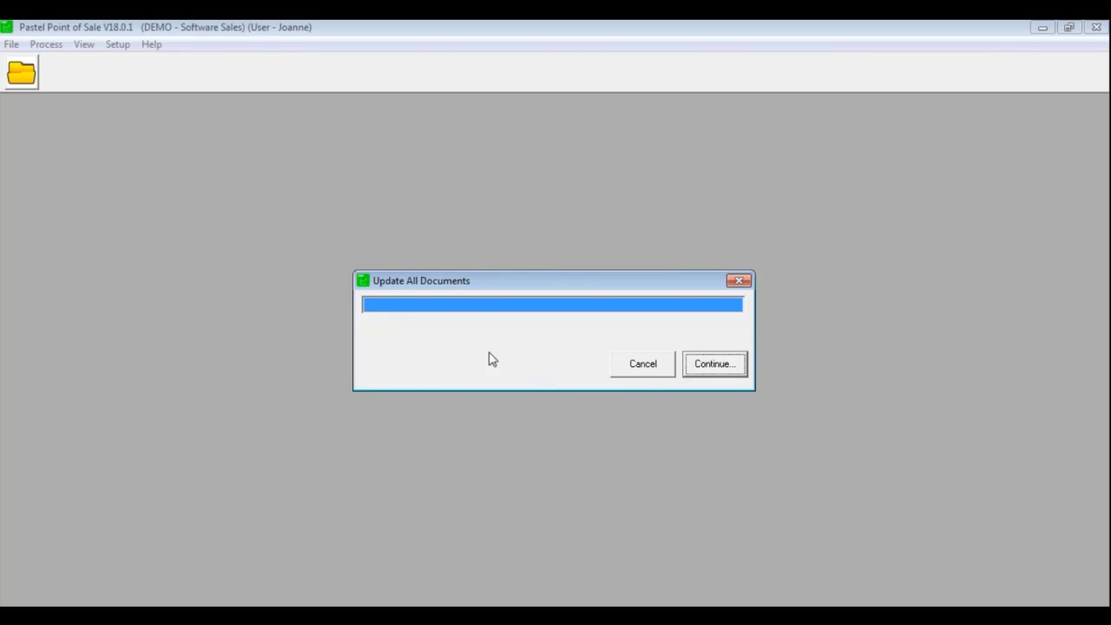
pyautogui.click(714, 365)
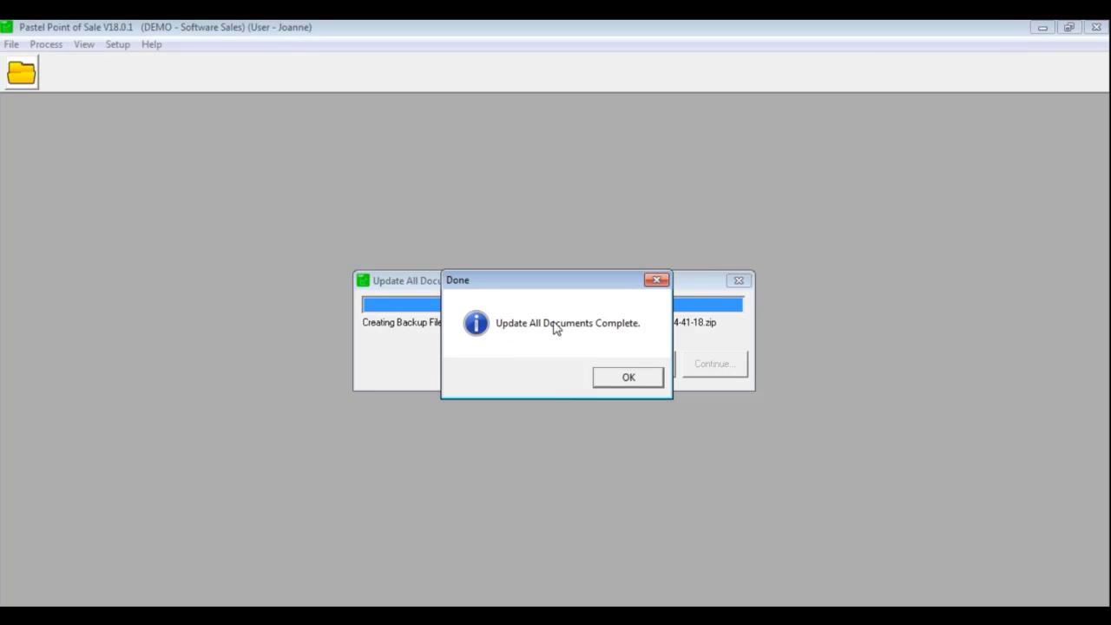
pyautogui.click(652, 379)
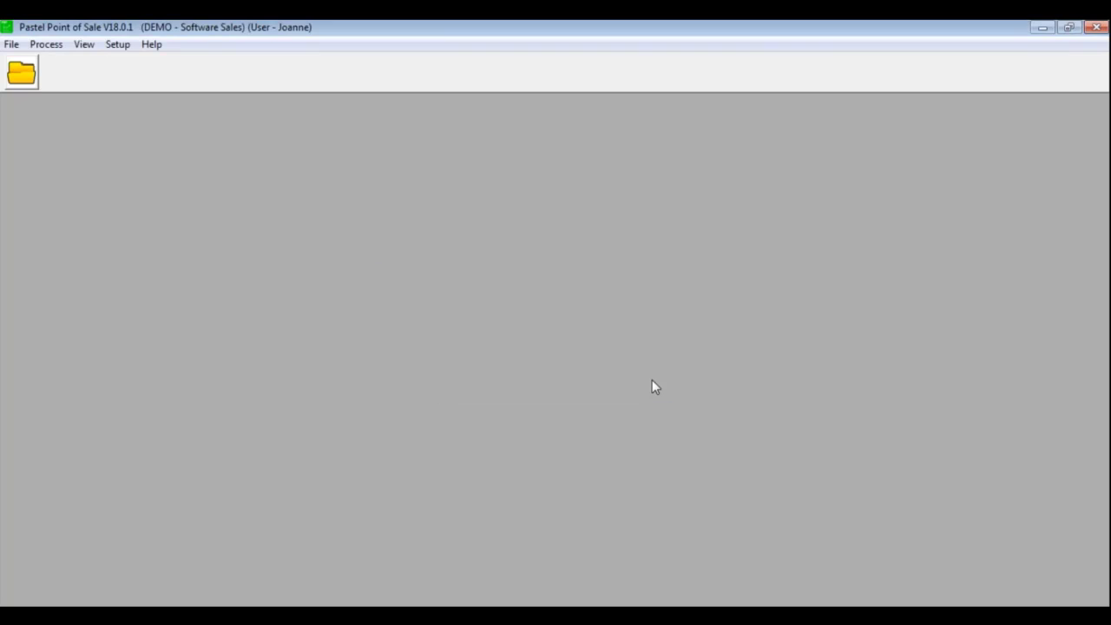
# Run the supervisor cash up, recording 500.00 as the counted cash amount
pyautogui.click(46, 46)
pyautogui.click(88, 106)
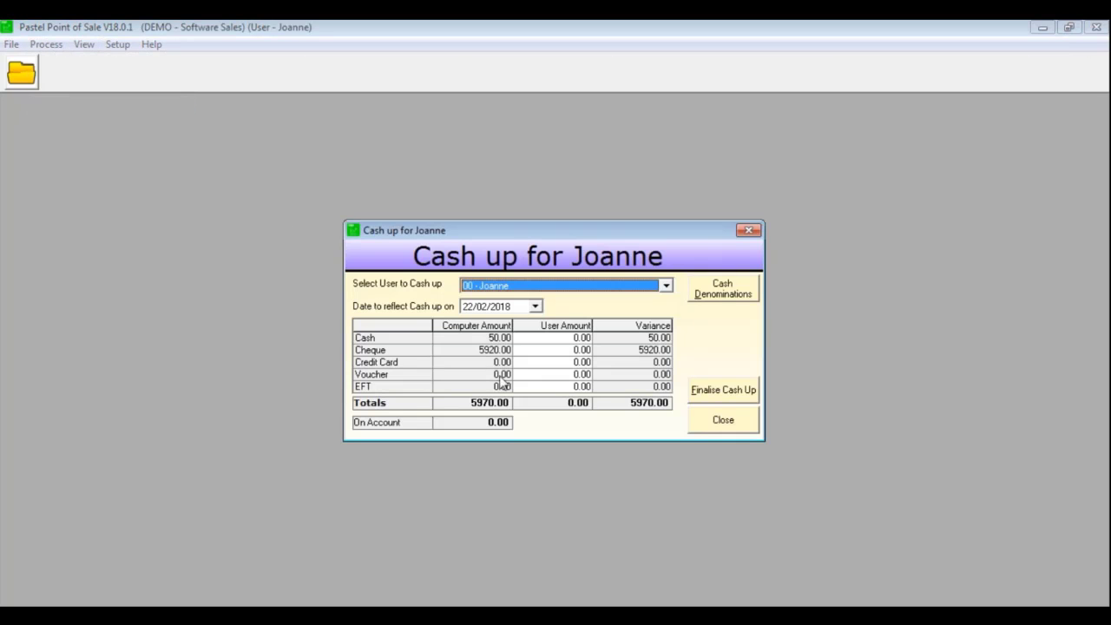
pyautogui.click(551, 339)
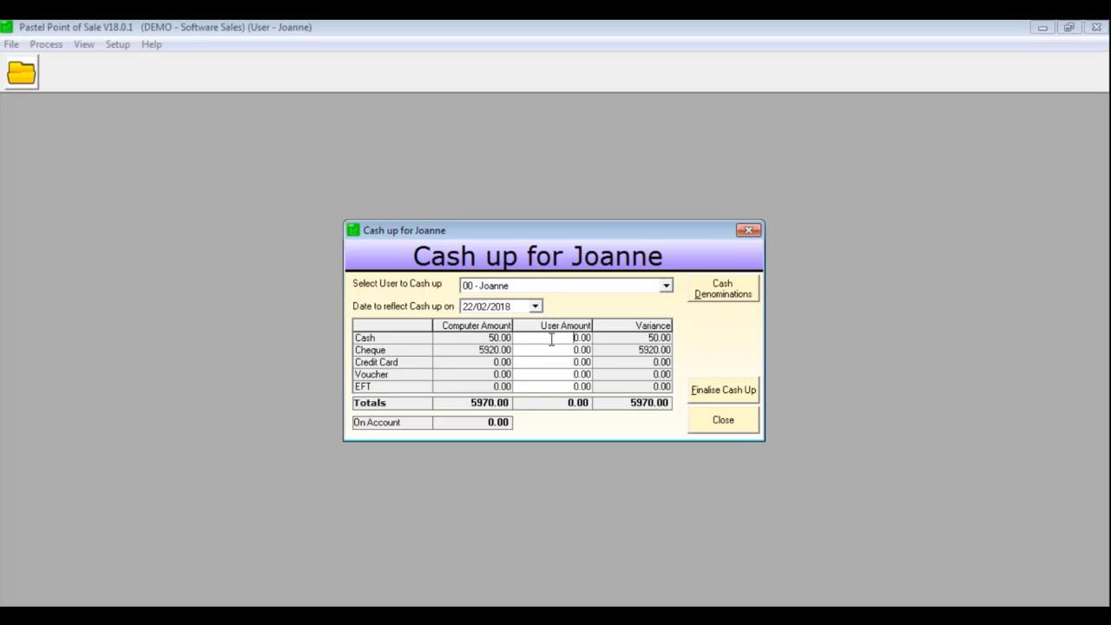
pyautogui.write('500')
pyautogui.press('Return')
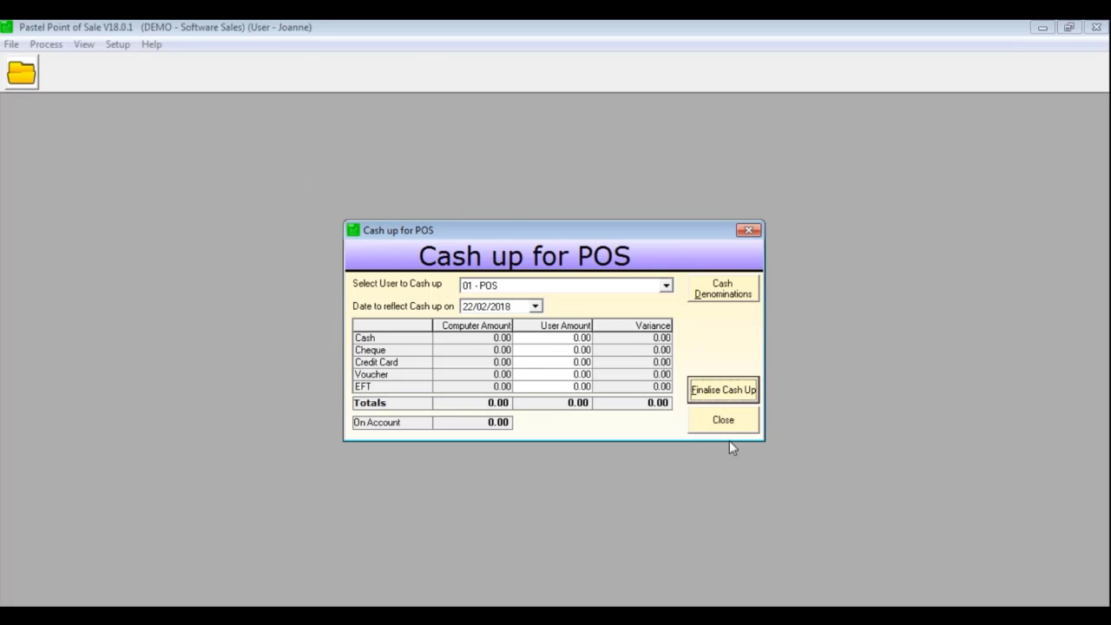
# Finish the cash up, exit Point of Sale, and compact the database
pyautogui.click(732, 422)
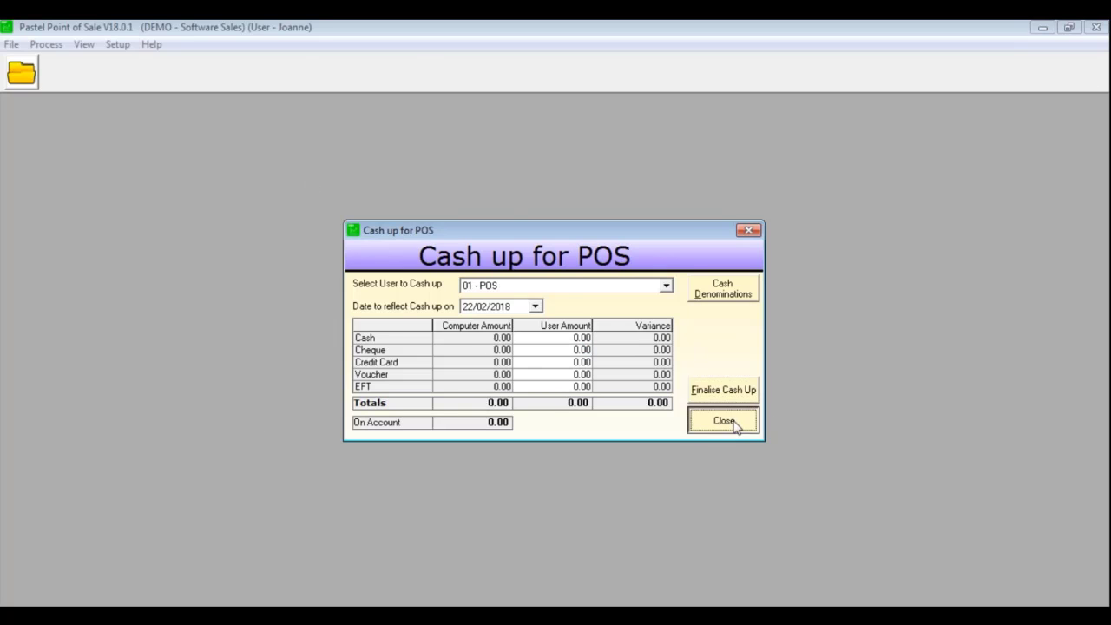
pyautogui.click(1095, 27)
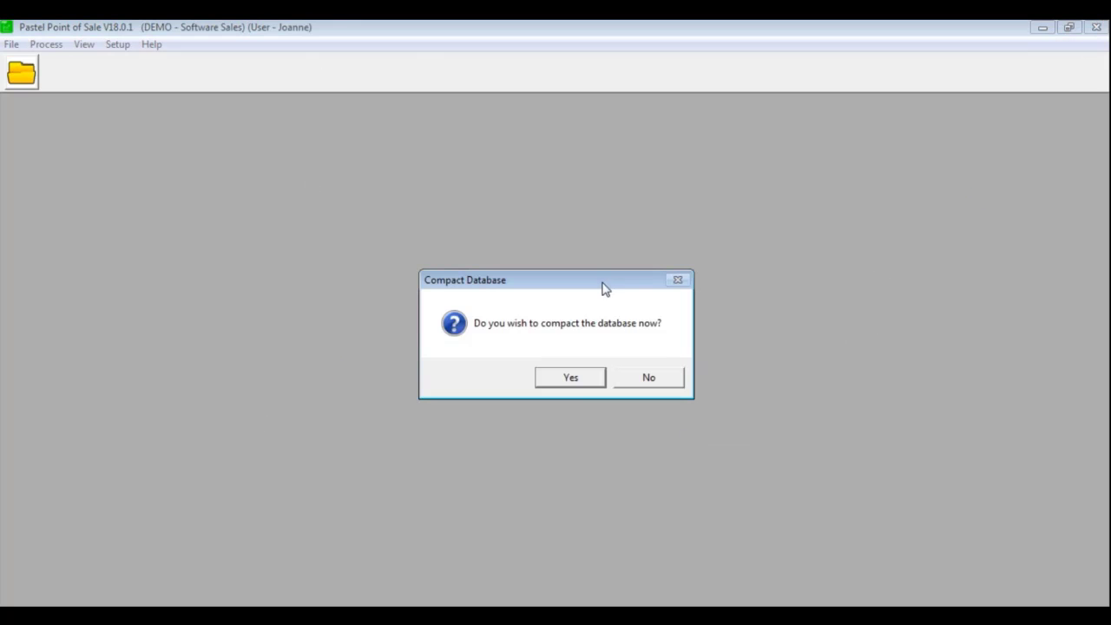
pyautogui.click(566, 379)
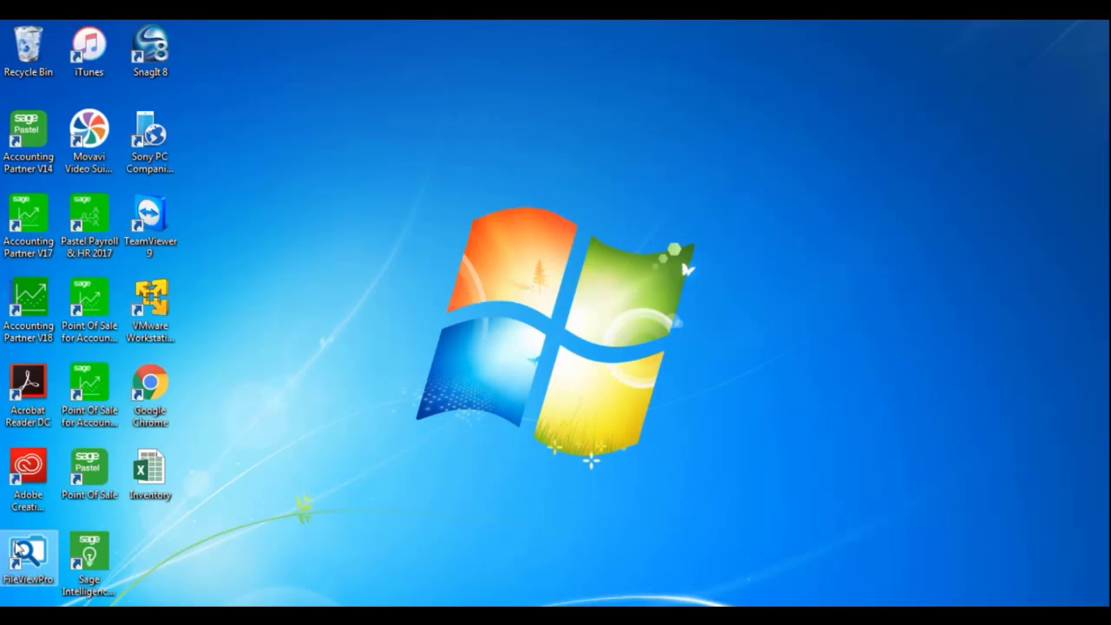
# Launch Accounting Partner V18 and sign in to the recent C:\PASTEL18\DEMO company
pyautogui.doubleClick(28, 300)
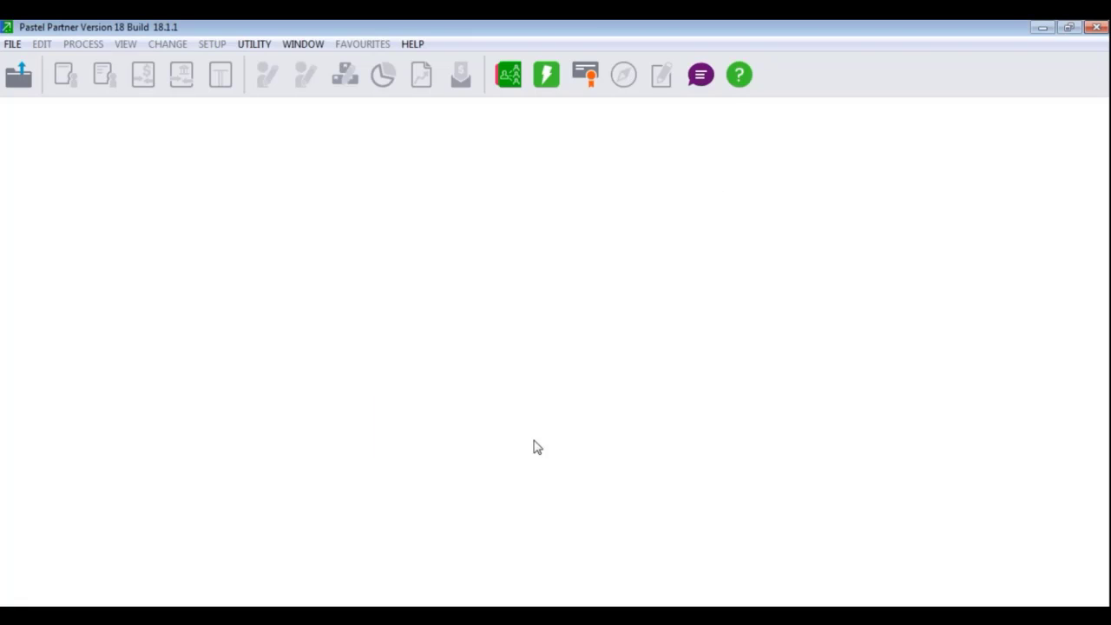
pyautogui.click(11, 43)
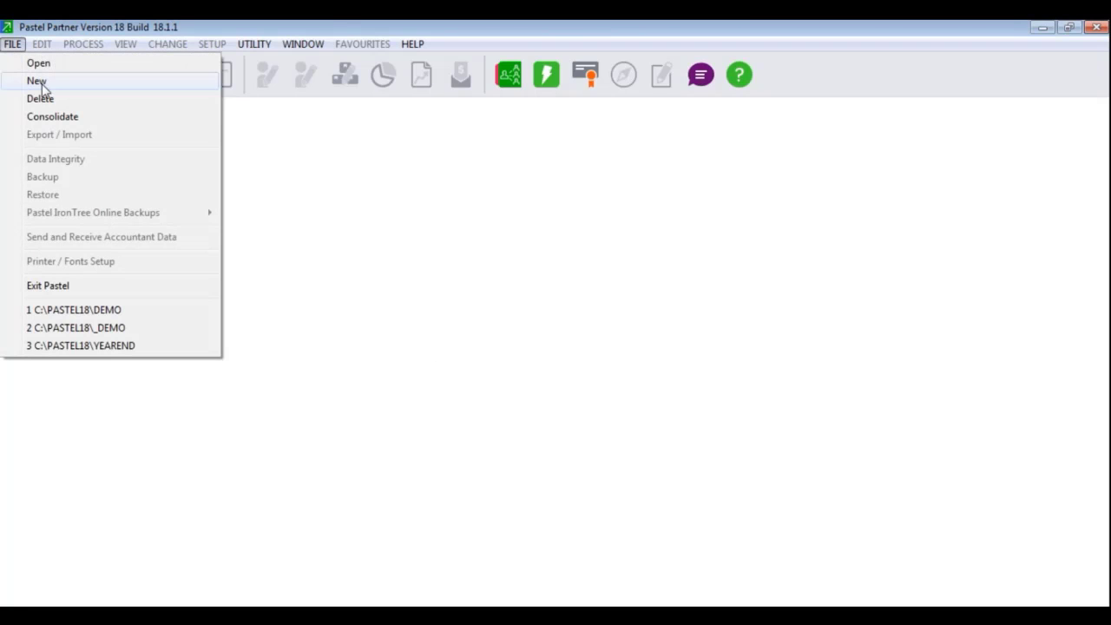
pyautogui.click(97, 311)
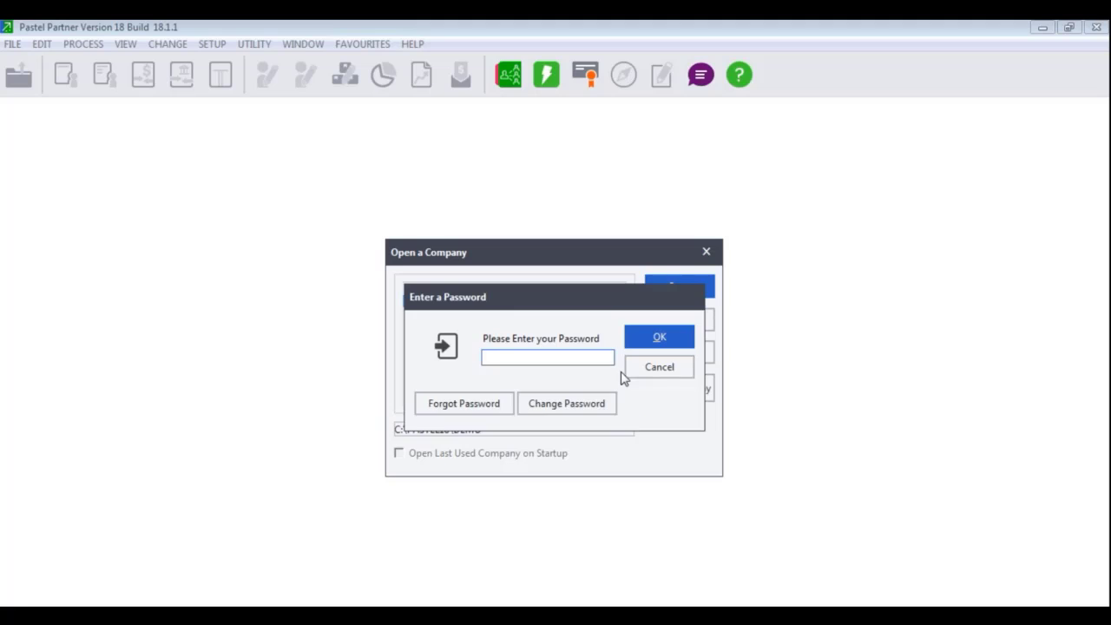
pyautogui.write('****')
pyautogui.press('Return')
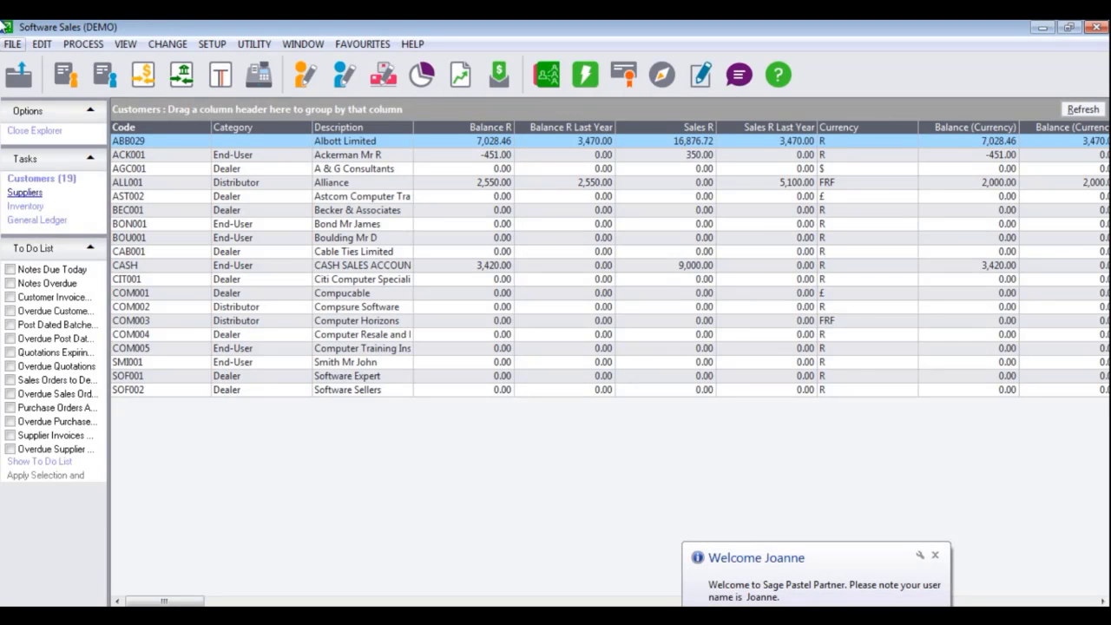
pyautogui.click(125, 43)
pyautogui.click(204, 263)
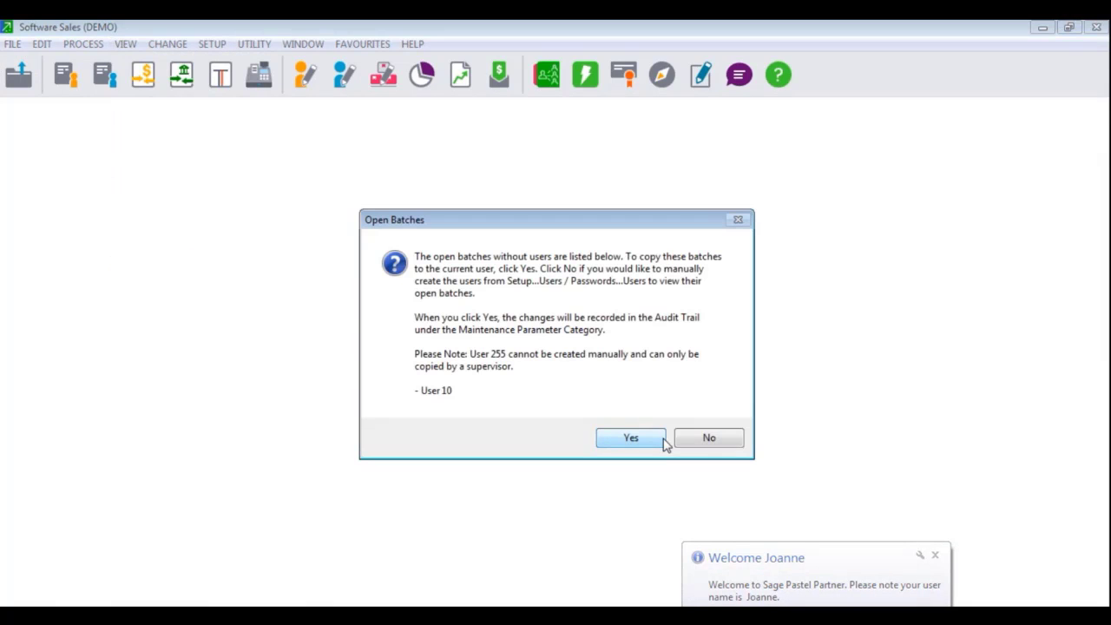
# Copy the user-less open batches to the current user, review the Quotation and Sales Order batches, then close
pyautogui.press('Return')
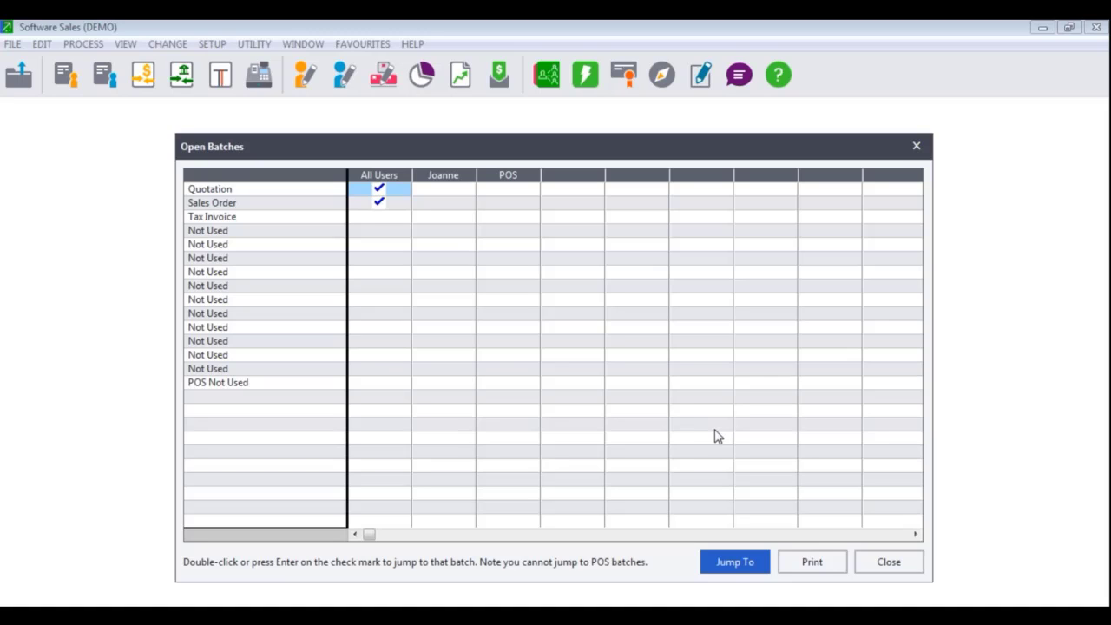
pyautogui.click(886, 561)
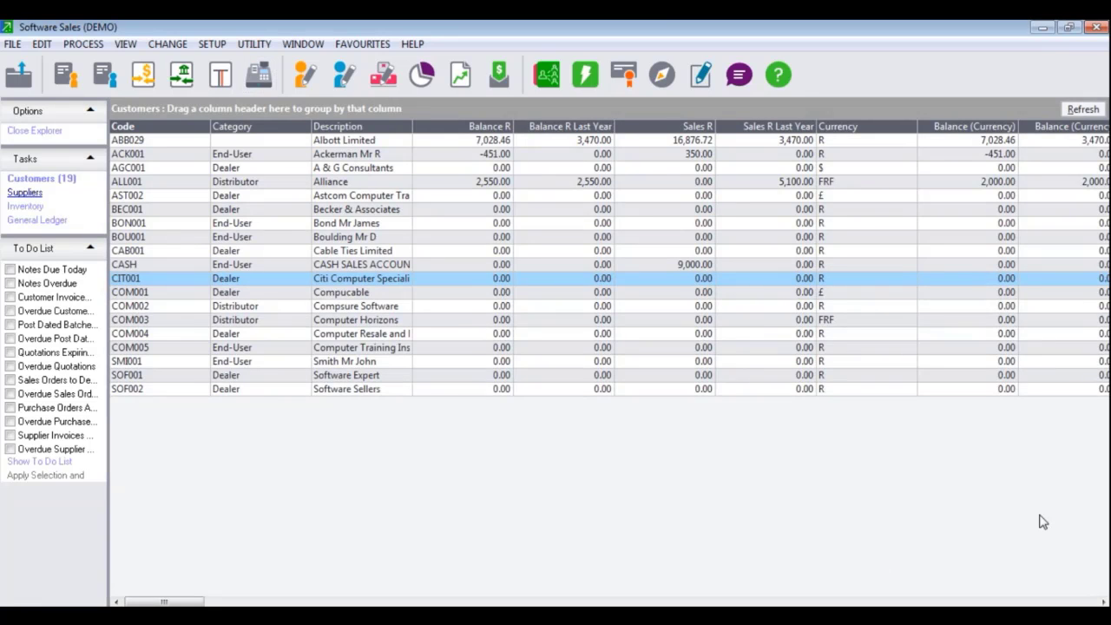
# Browse to C:\Pastel18\_Demo and search it for *.0 files
pyautogui.press('super+e')
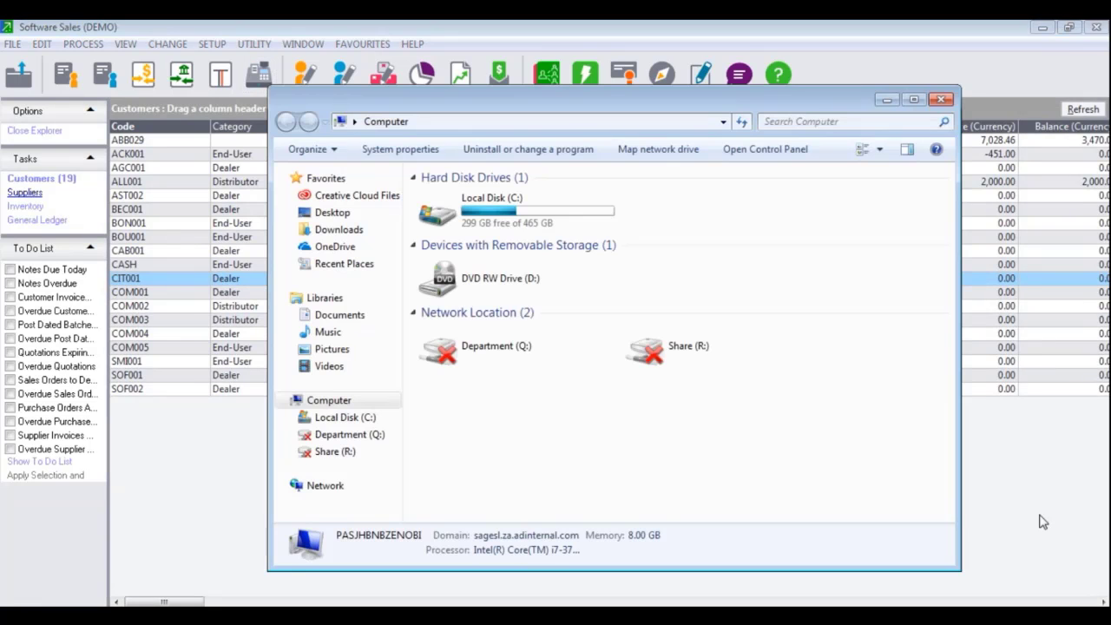
pyautogui.click(500, 215)
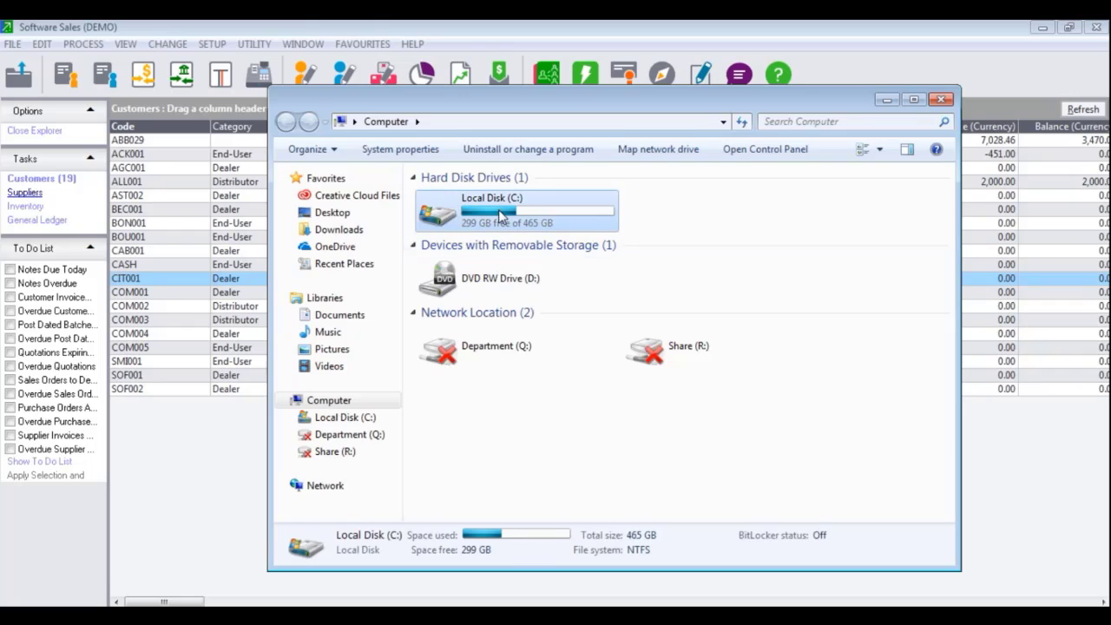
pyautogui.doubleClick(500, 216)
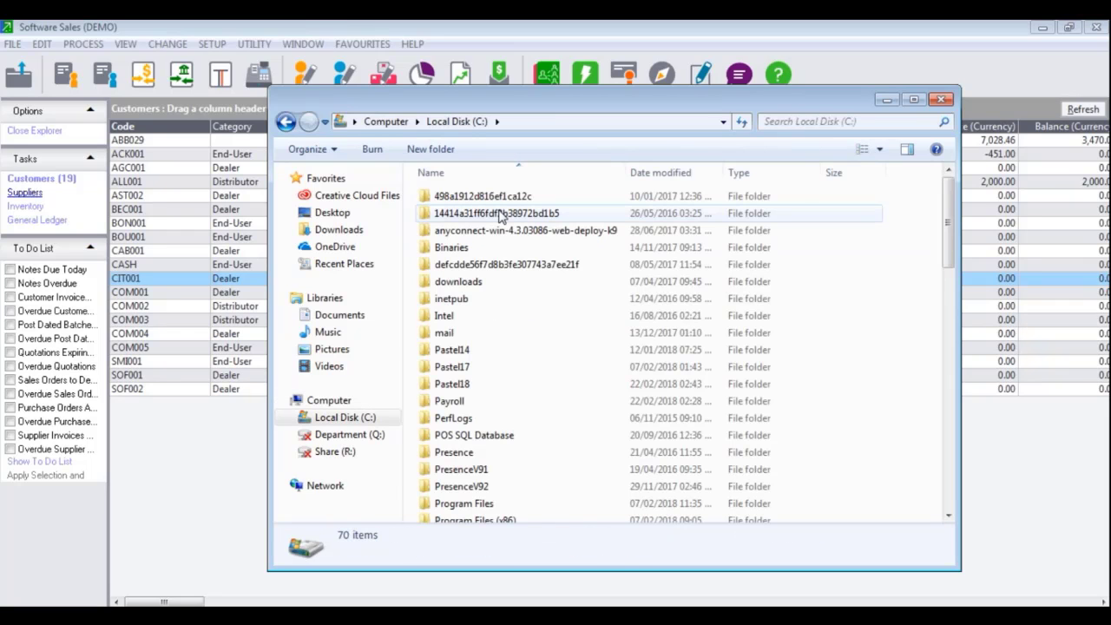
pyautogui.doubleClick(476, 386)
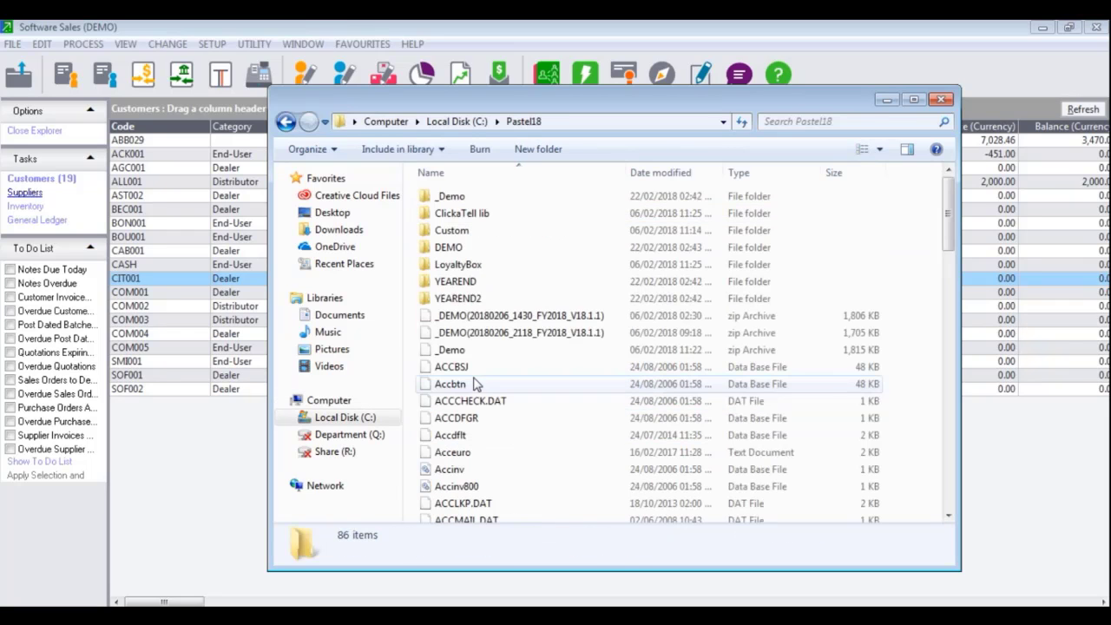
pyautogui.doubleClick(469, 198)
pyautogui.click(795, 121)
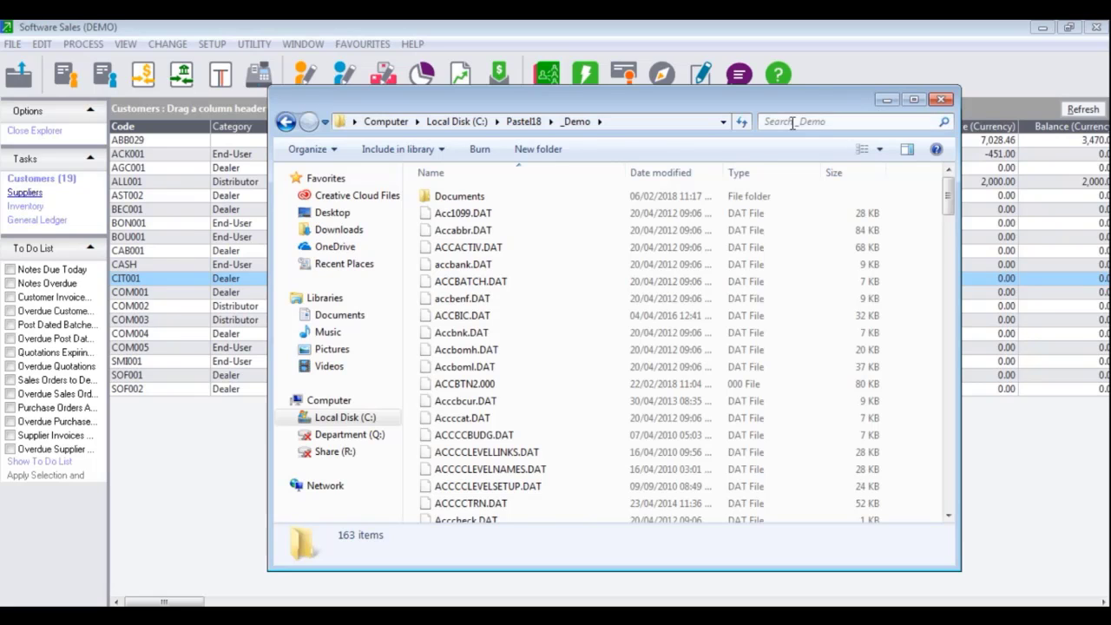
pyautogui.write('*.0')
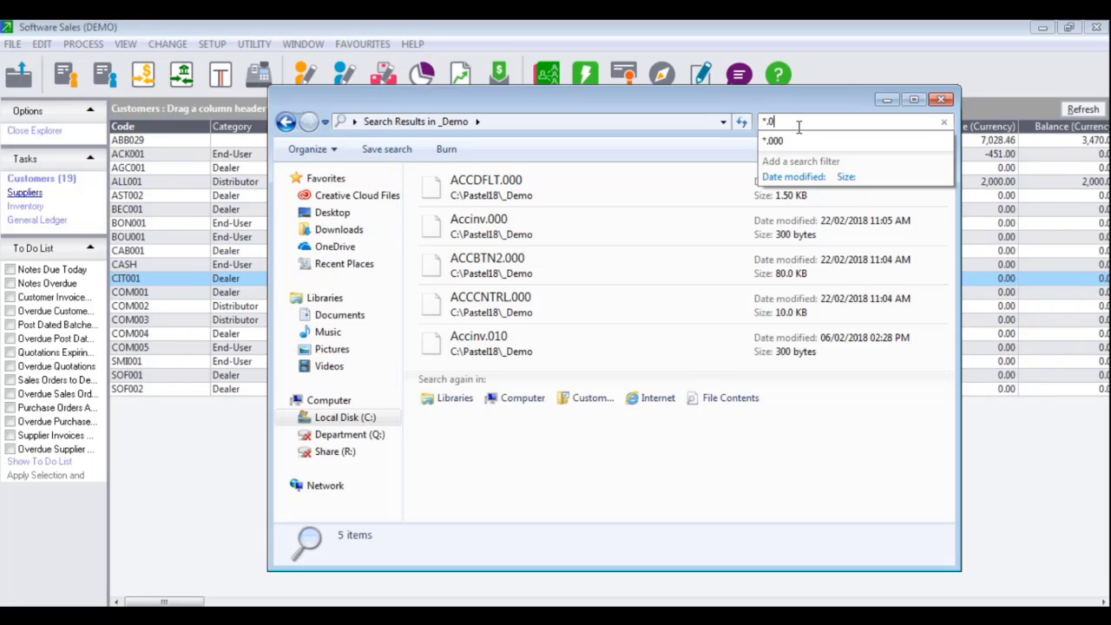
pyautogui.press('Return')
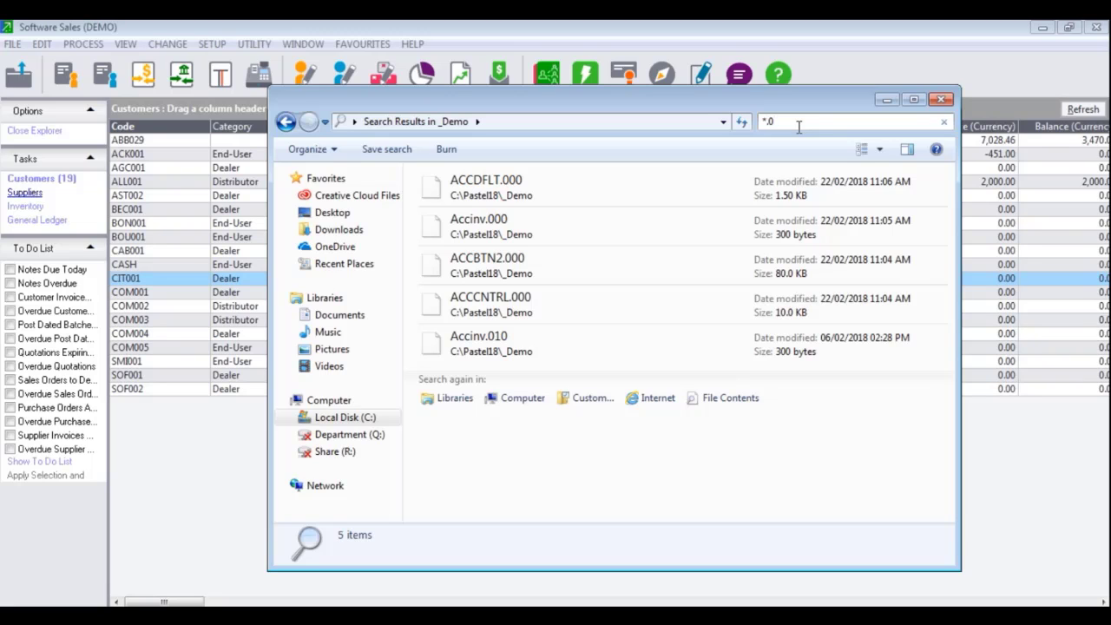
# Delete ACCBTN2.000 to the Recycle Bin and close Explorer
pyautogui.click(559, 271)
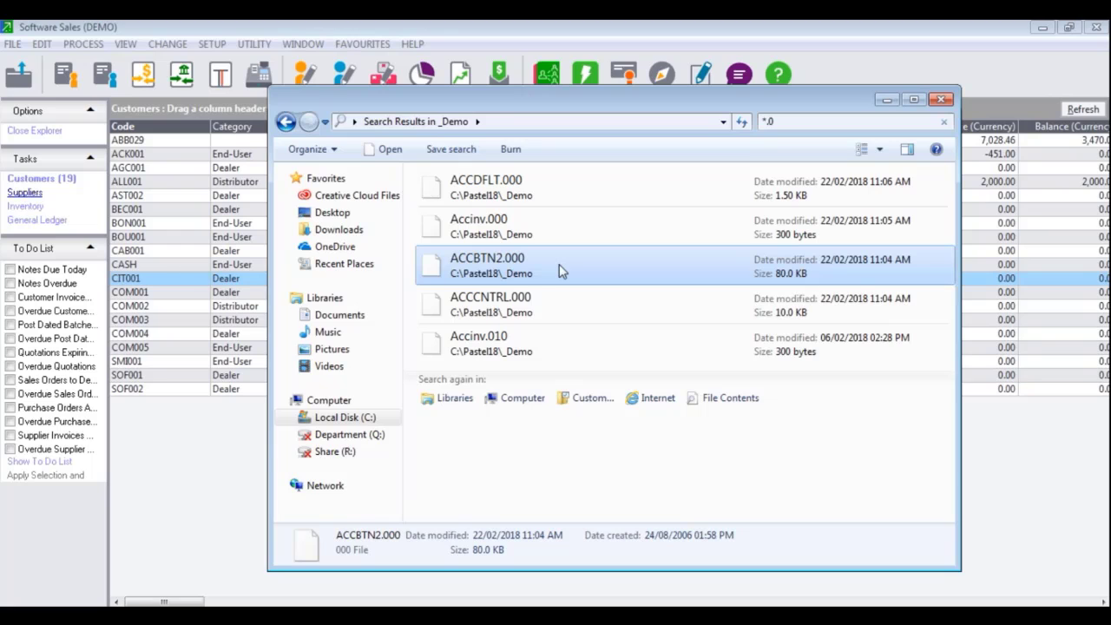
pyautogui.press('Delete')
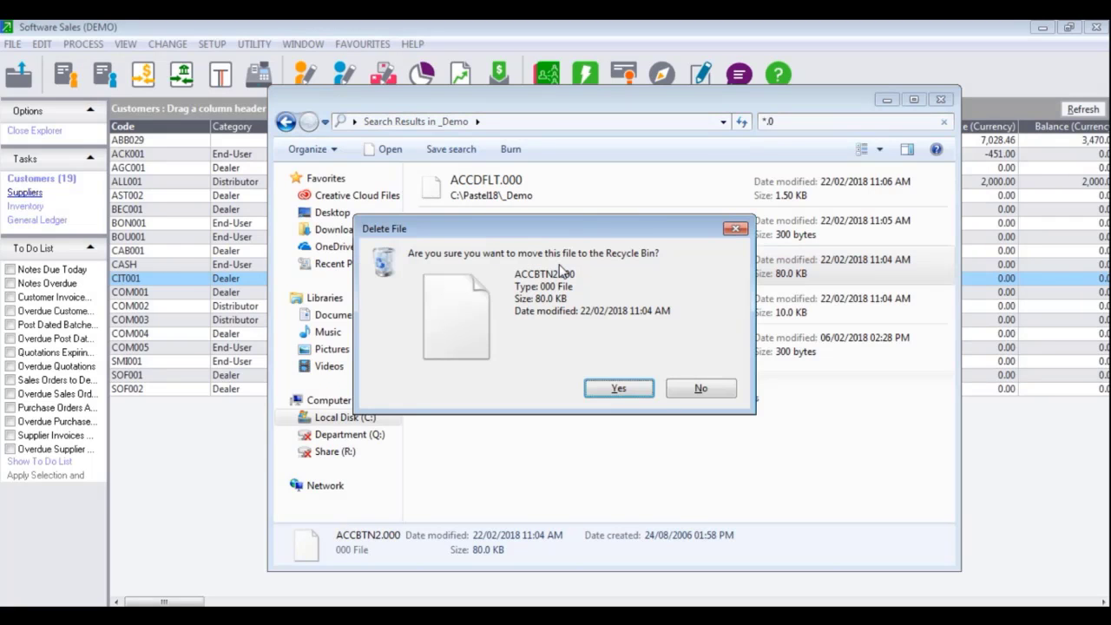
pyautogui.click(626, 392)
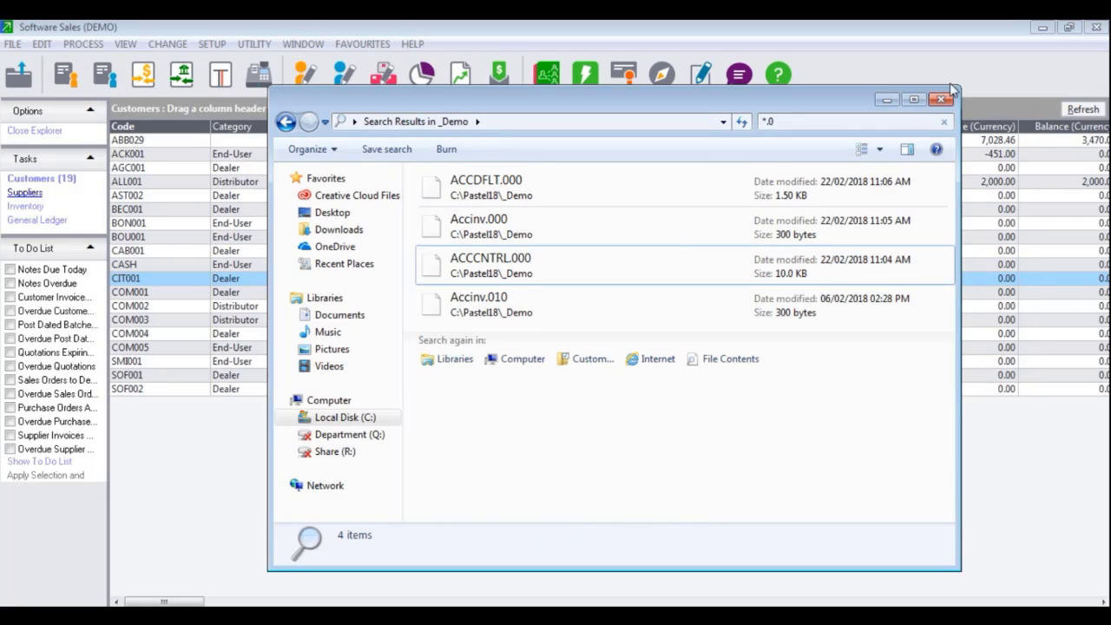
pyautogui.click(941, 99)
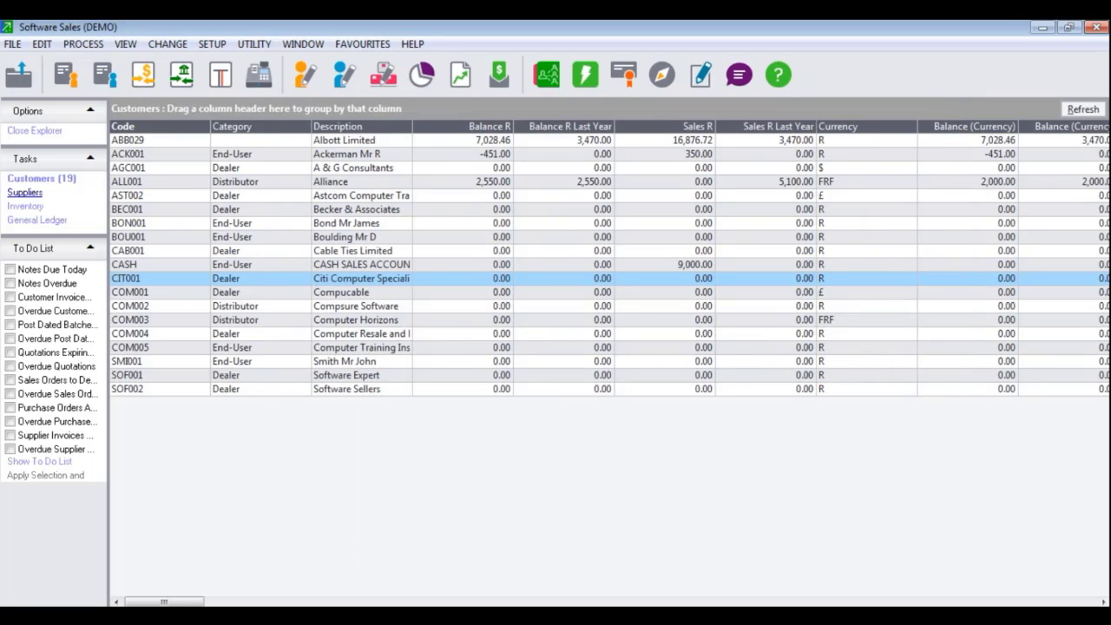